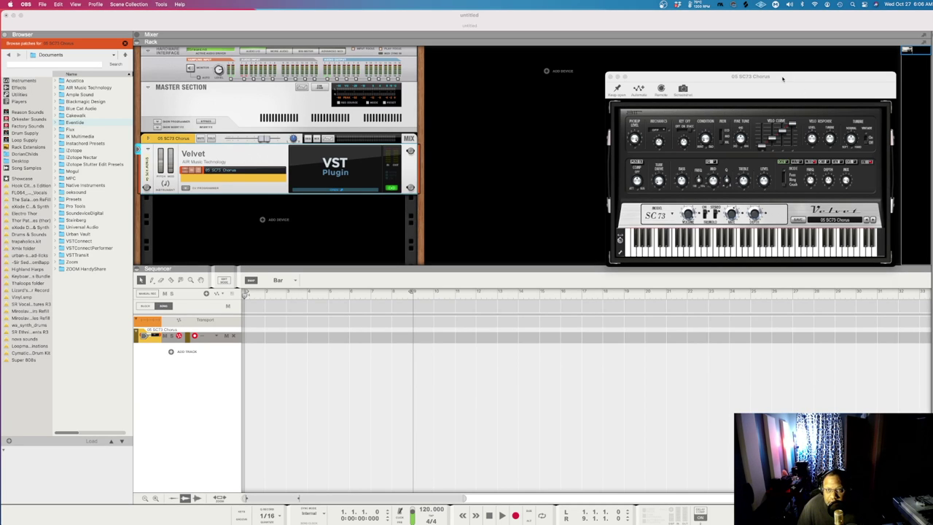
Step: Move the Velvet plugin window closer to the rack and audition several notes on its keyboard
drag(784, 78, 717, 89)
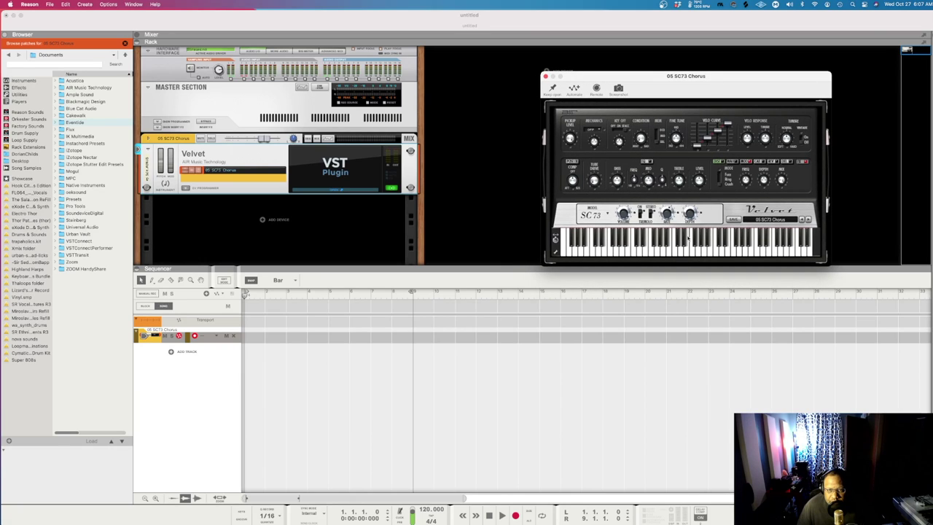
click(681, 258)
click(717, 244)
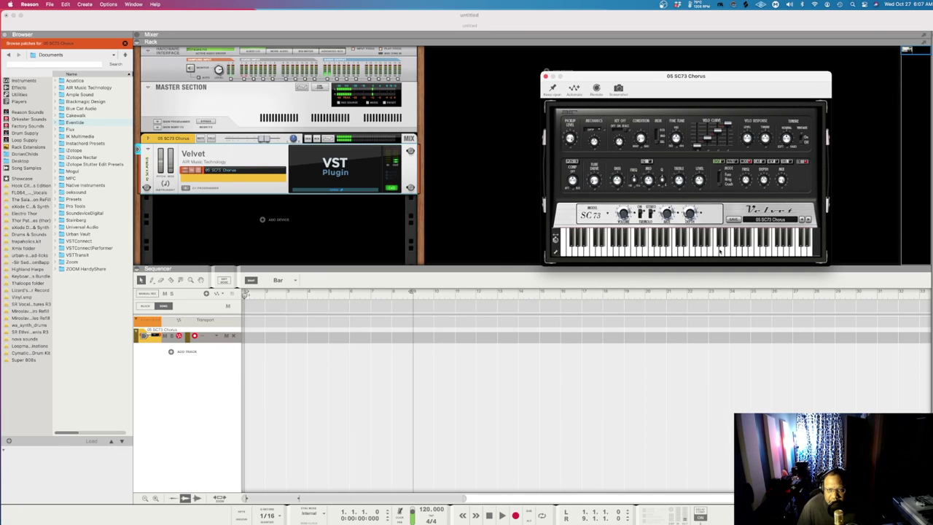
click(768, 252)
click(681, 254)
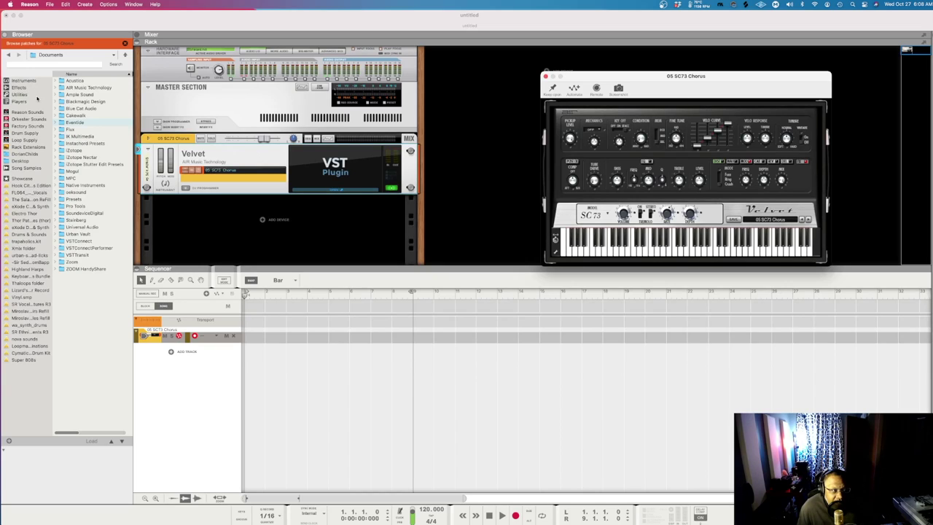
Step: Find the Scales & Chords player in the browser and add it to the Velvet instrument in the rack
click(22, 95)
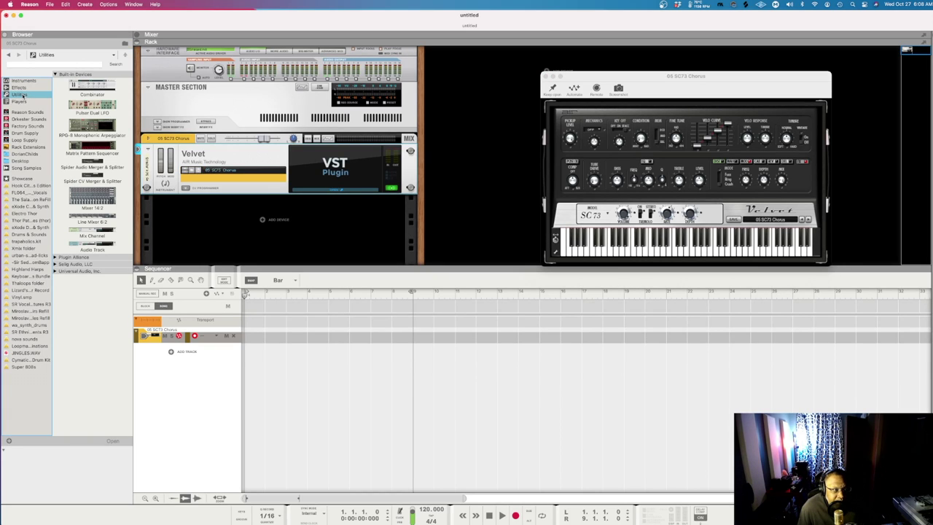
click(24, 101)
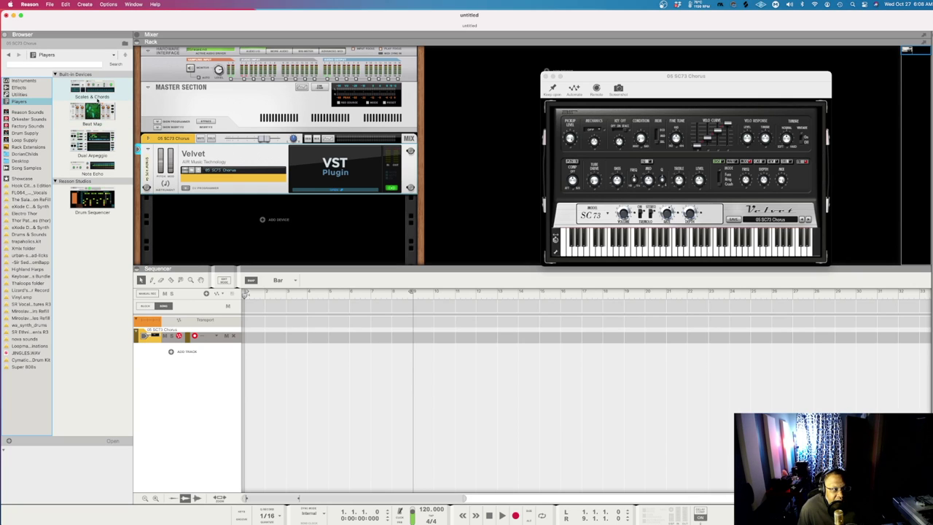
drag(83, 88, 239, 160)
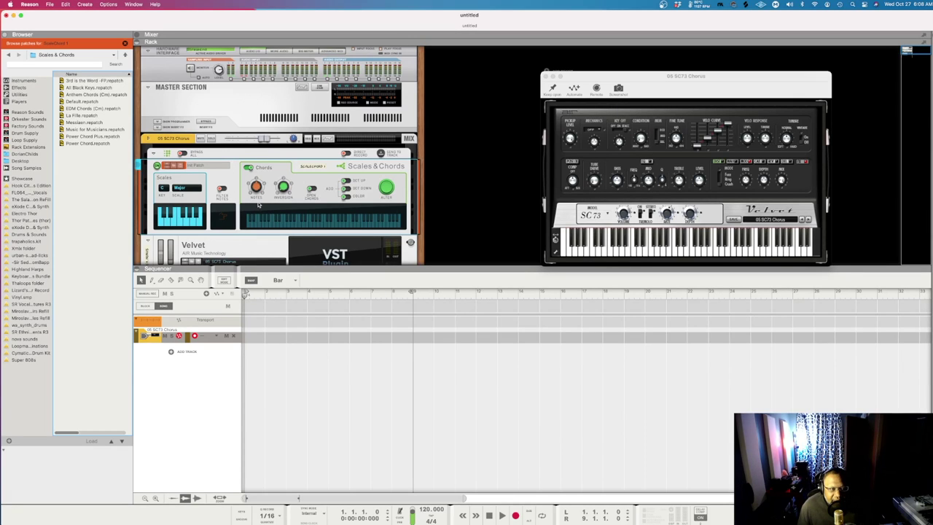
scroll(258, 205, down, 2)
scroll(258, 205, up, 2)
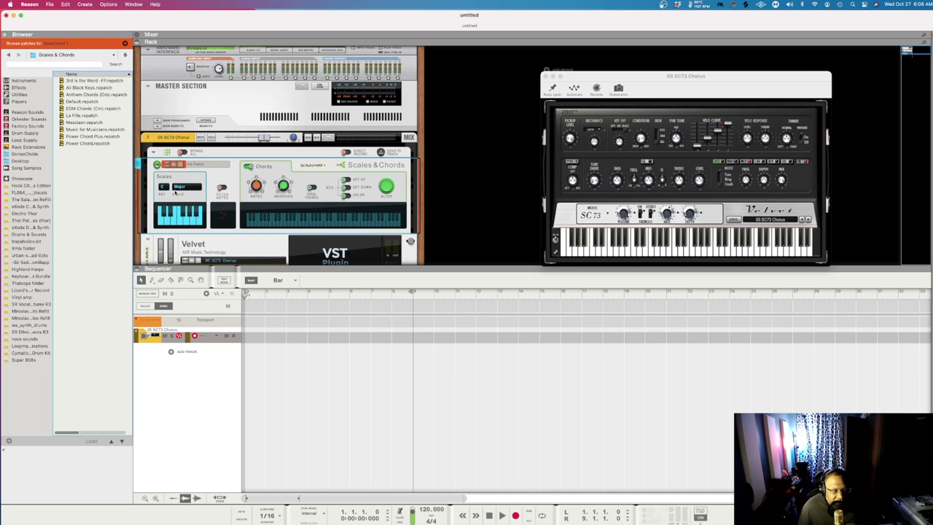
Step: Set the Scales & Chords scale to Minor, trying Db as the key before returning it to C
click(178, 187)
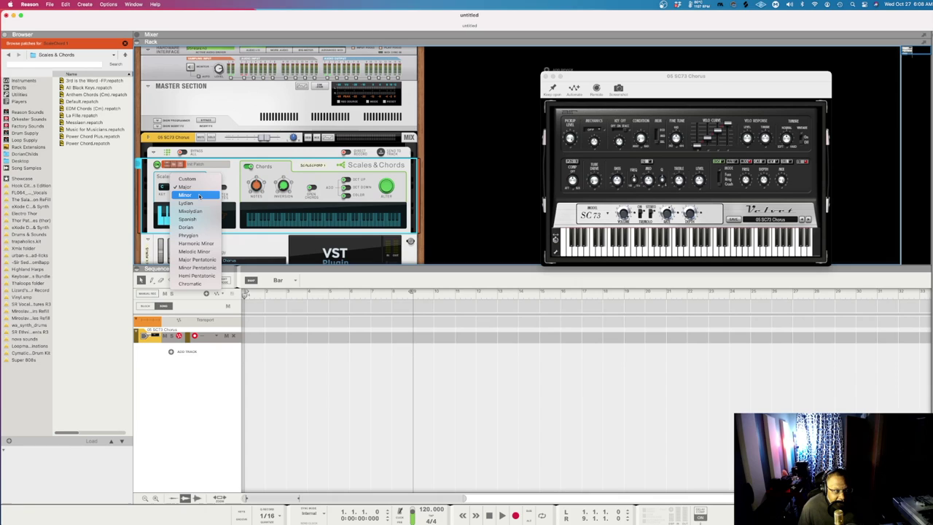
click(199, 195)
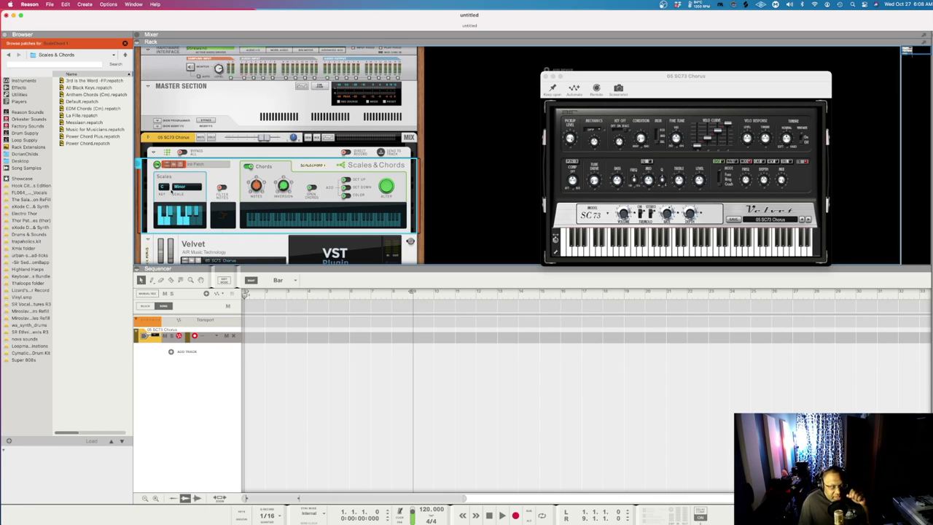
click(163, 187)
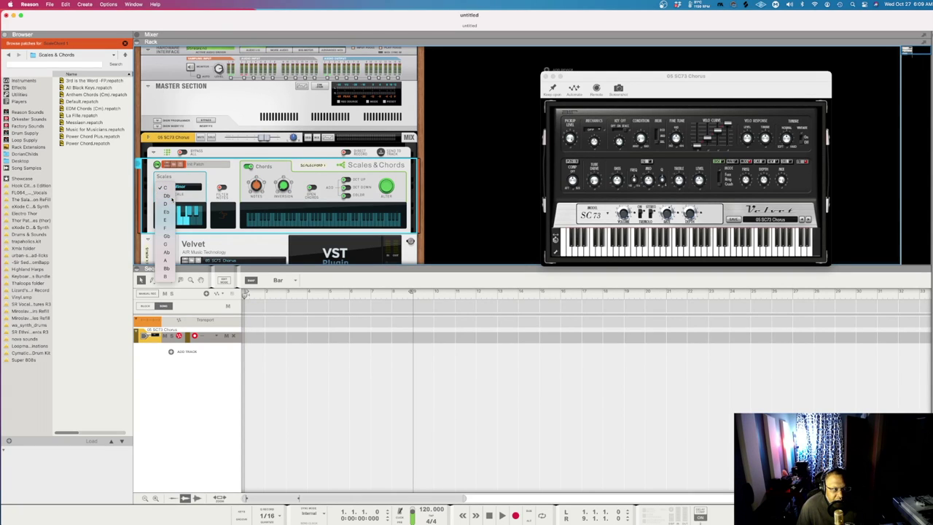
click(170, 196)
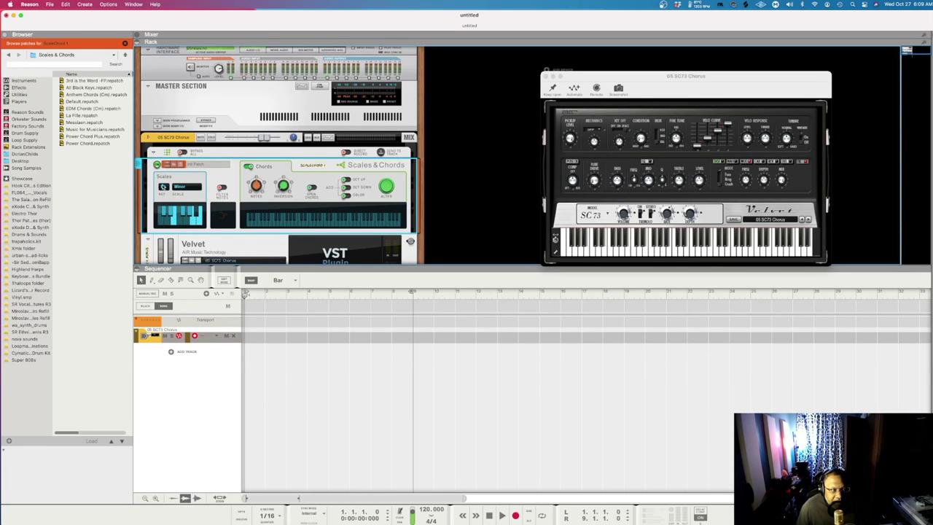
click(163, 186)
click(167, 177)
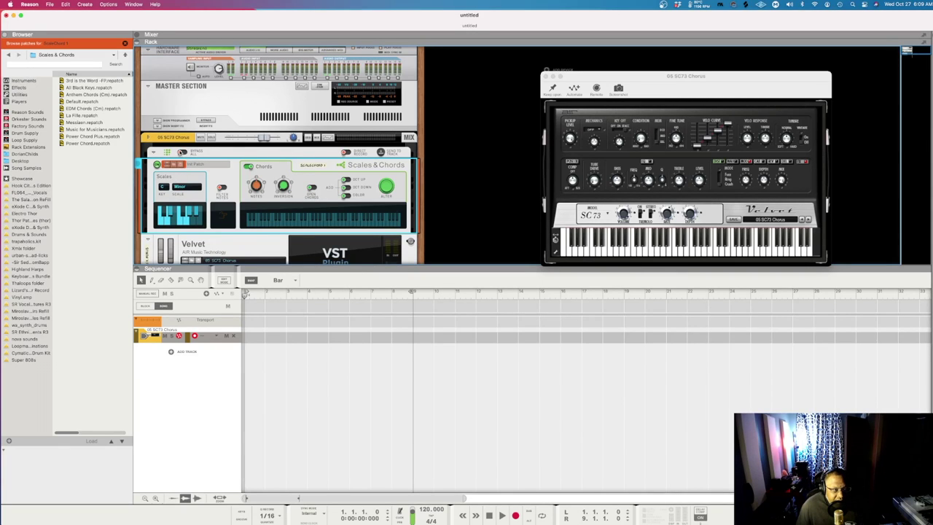
Step: Try the player's bypass, note filter and Chords switches, restoring each to its original state
click(182, 152)
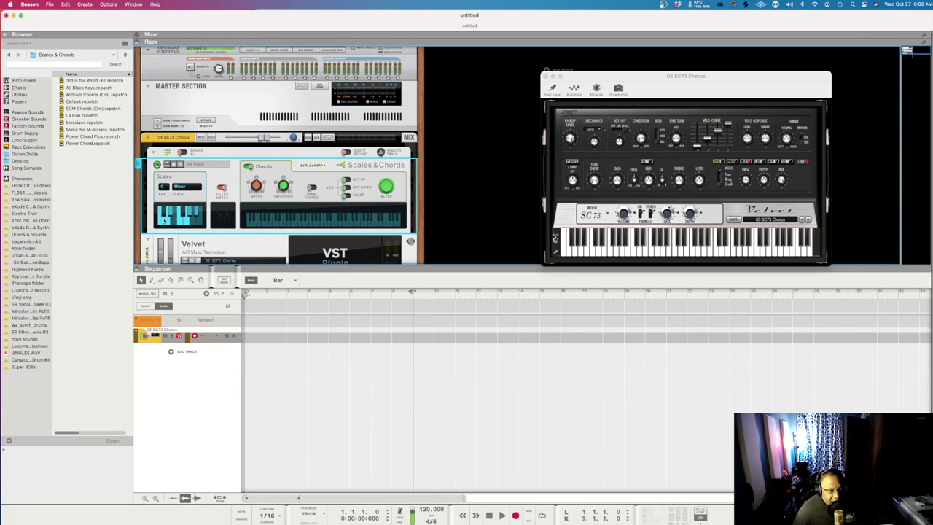
click(222, 218)
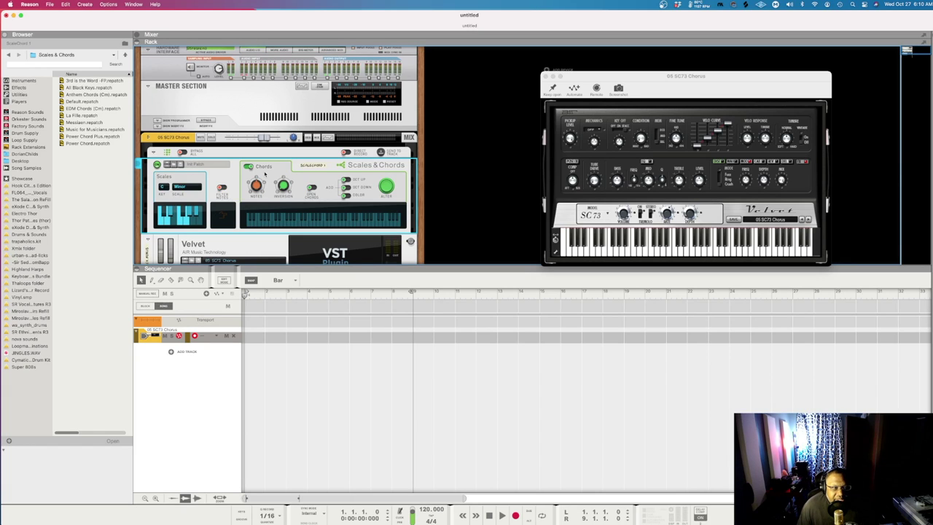
click(249, 167)
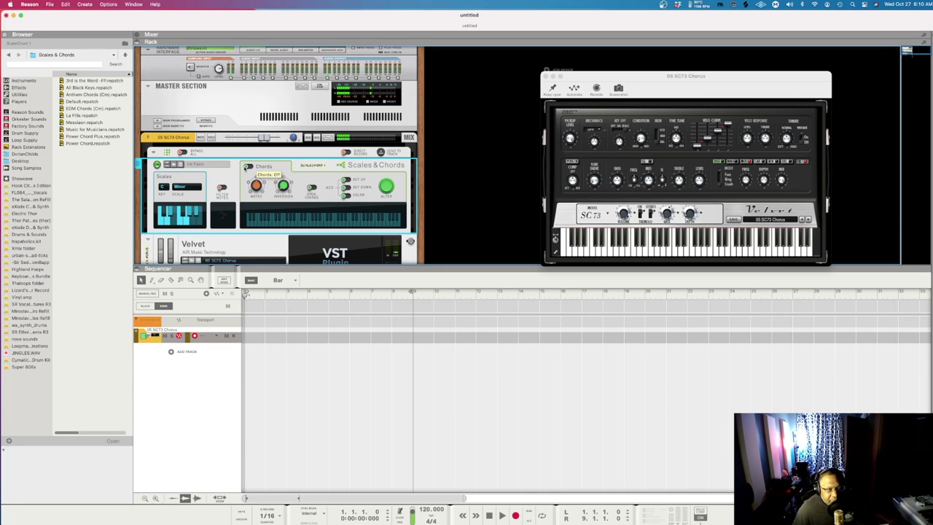
click(249, 166)
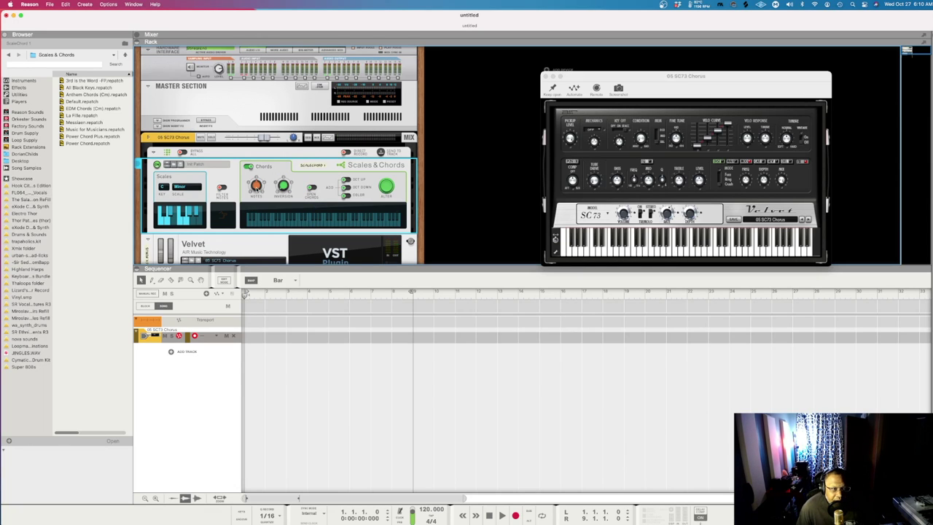
Step: Raise the number of chord notes from 2 through 4 until the played chord becomes Cm9
mouse_move(261, 191)
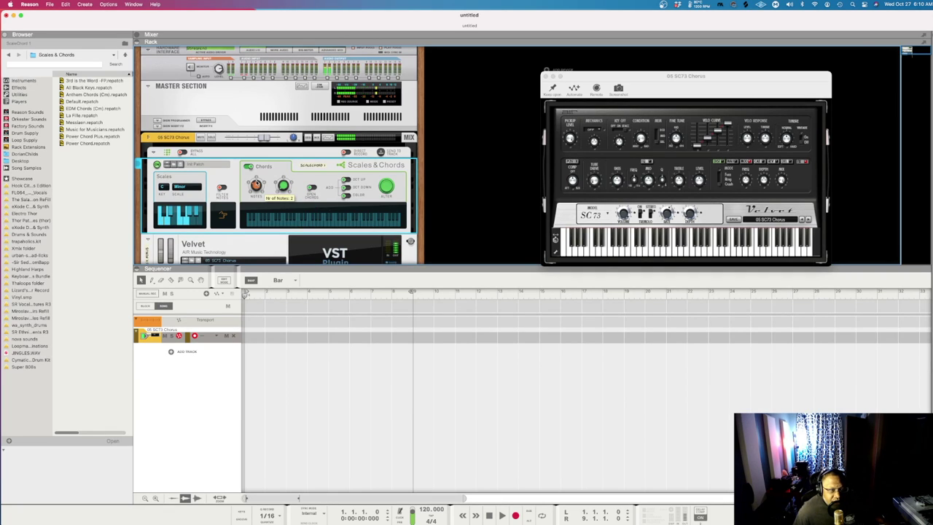
drag(257, 186, 256, 182)
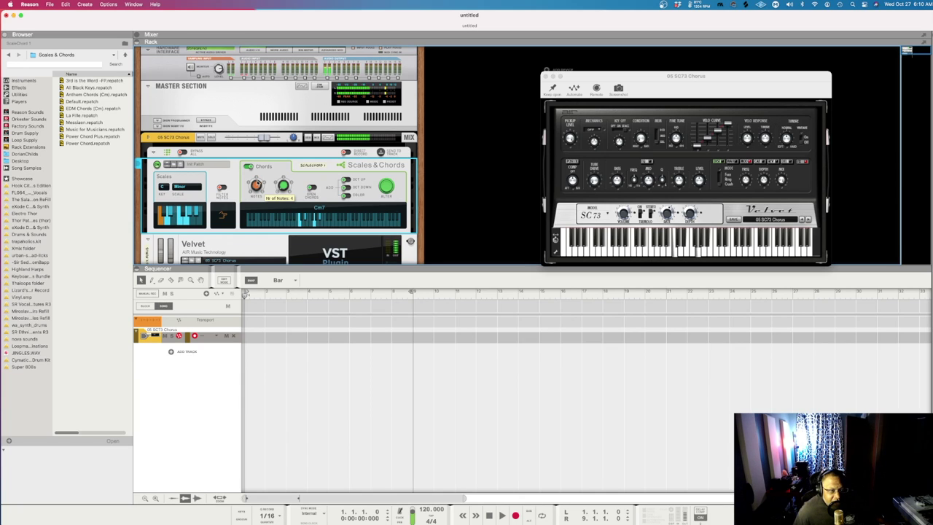
drag(256, 185, 256, 191)
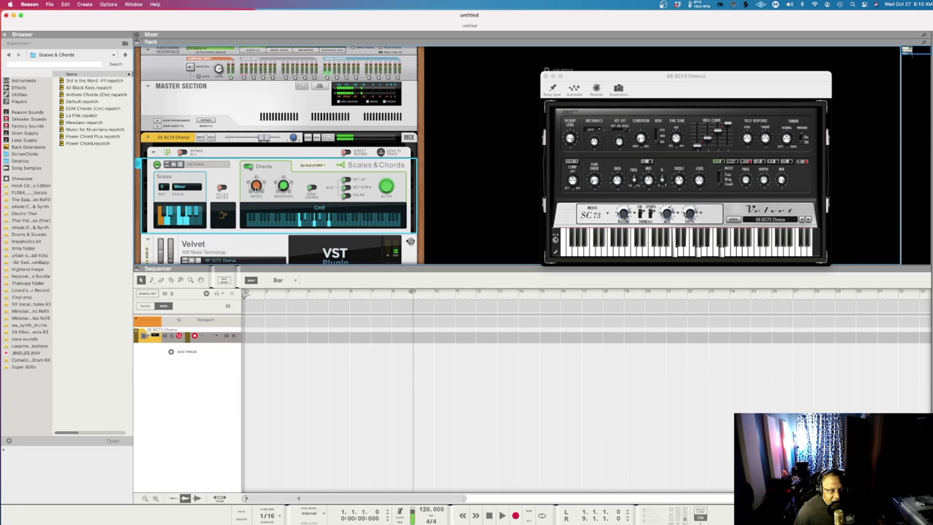
mouse_move(256, 187)
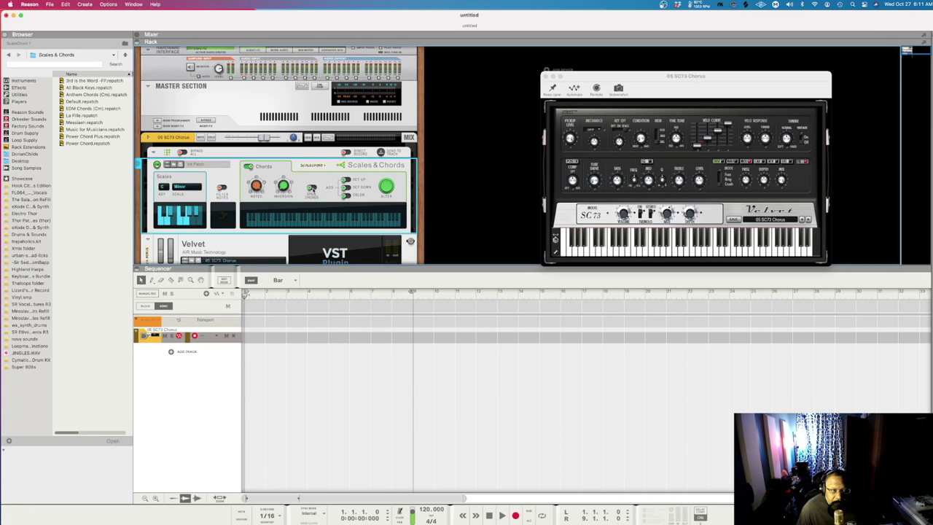
Step: Try the Open Chords and Alter options of the player, and turn on Add Octave Down
click(313, 189)
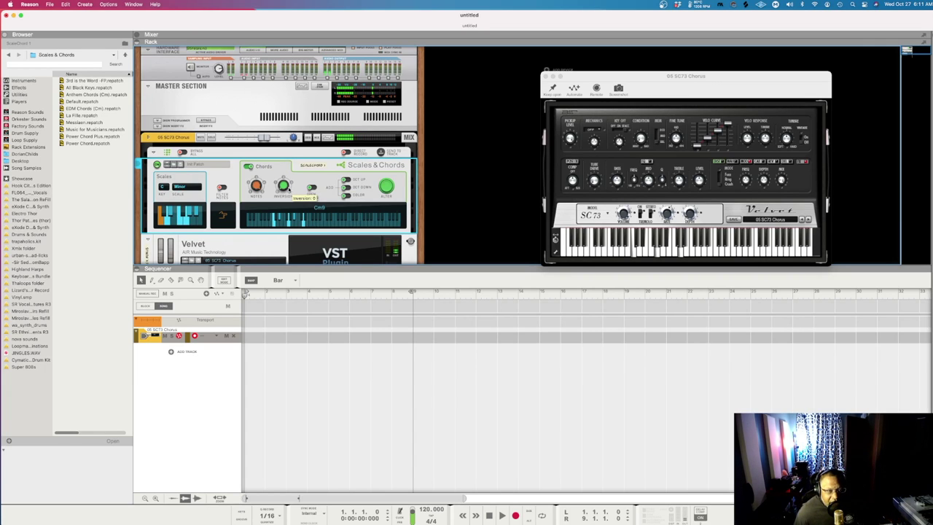
click(311, 187)
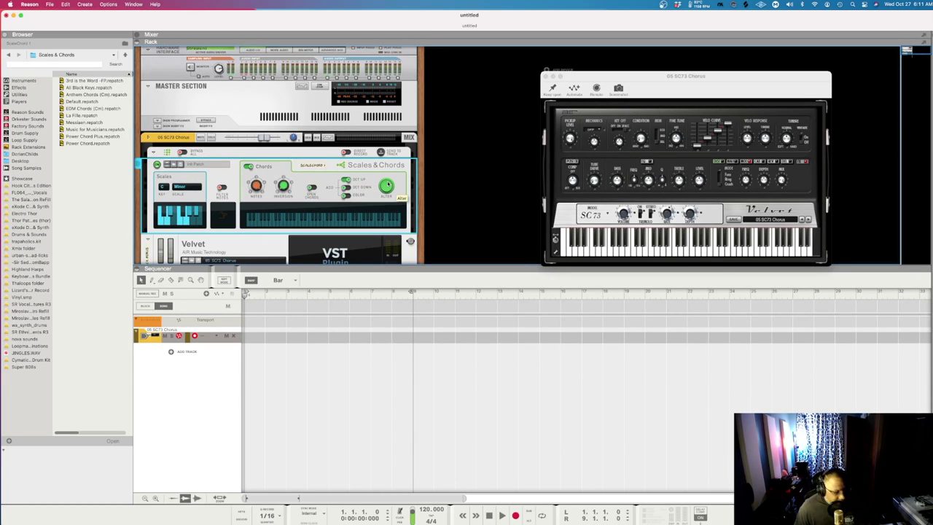
click(387, 187)
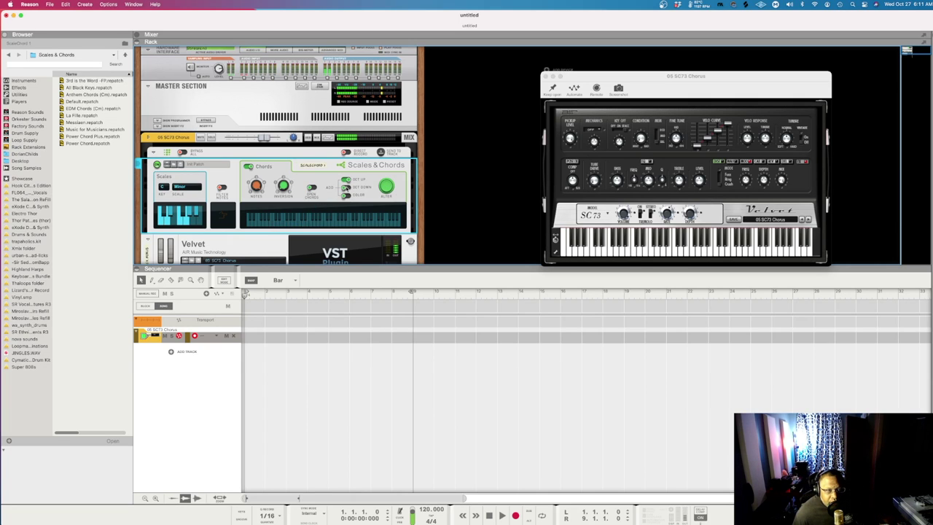
click(348, 187)
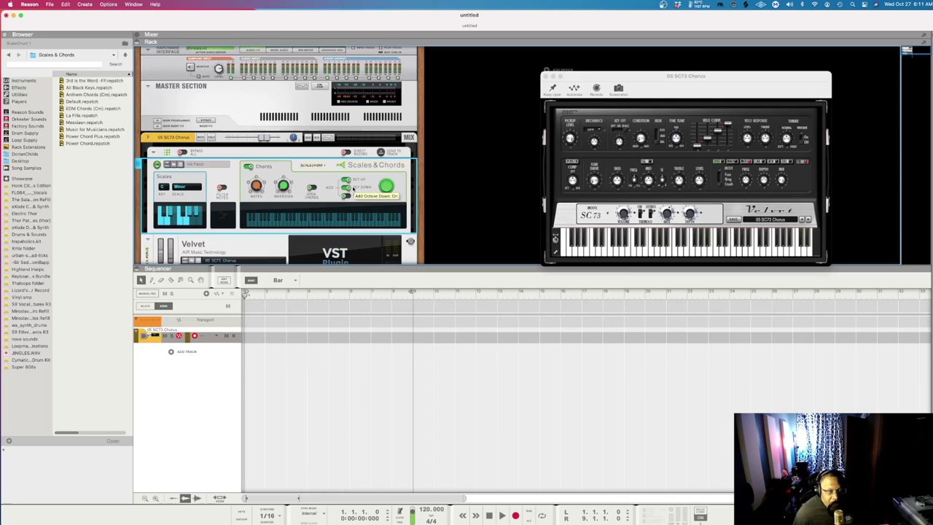
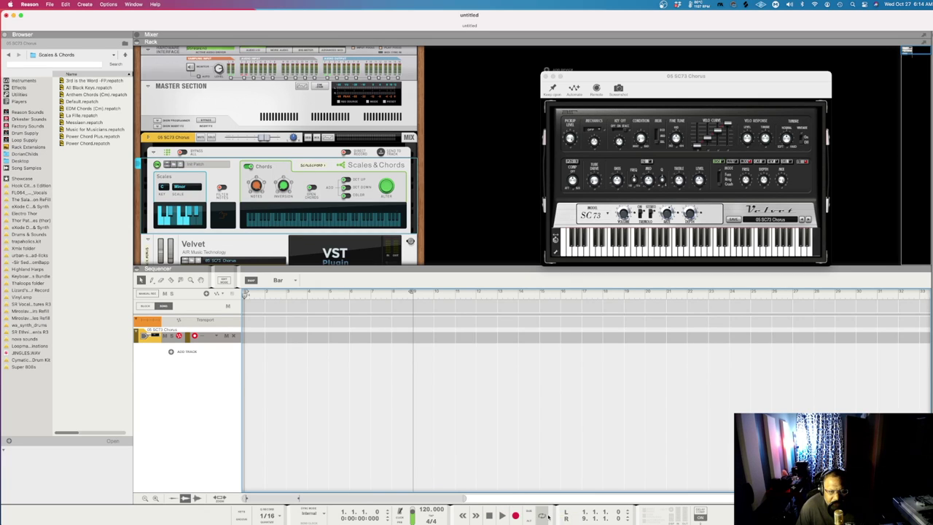
Step: Turn on looping and record a clip about 5 bars long on the 05 SC73 Chorus track
click(543, 516)
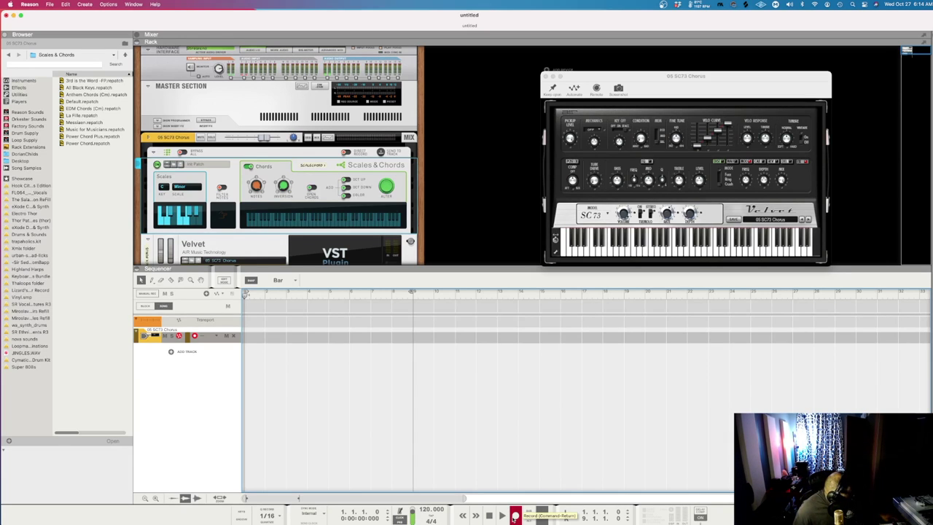
click(515, 516)
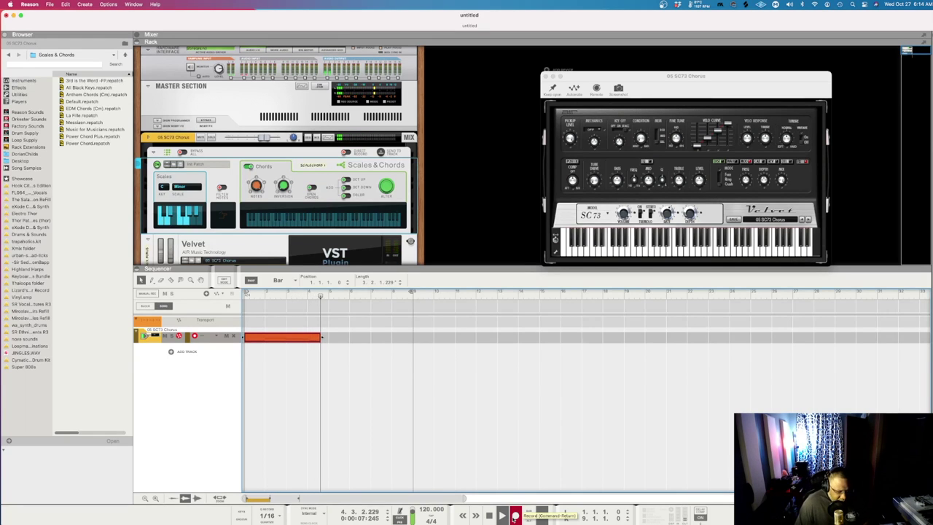
click(489, 516)
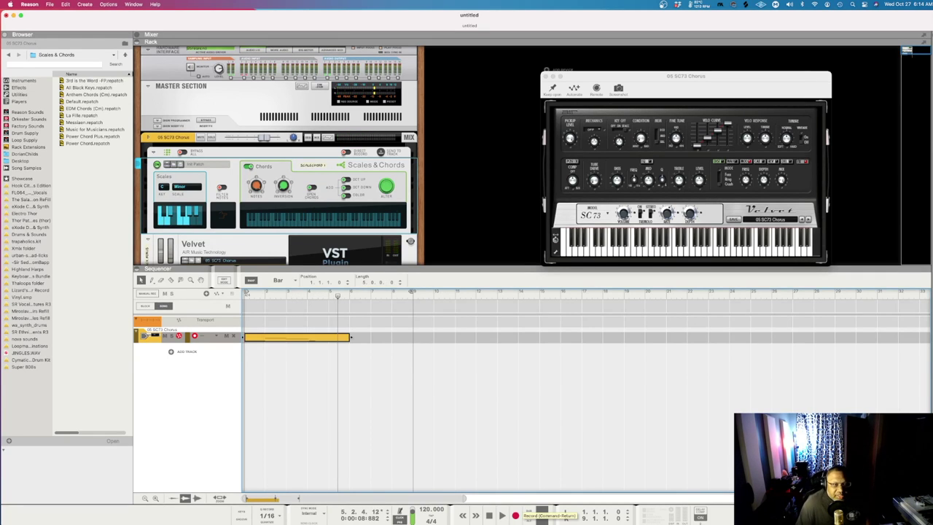
mouse_move(431, 503)
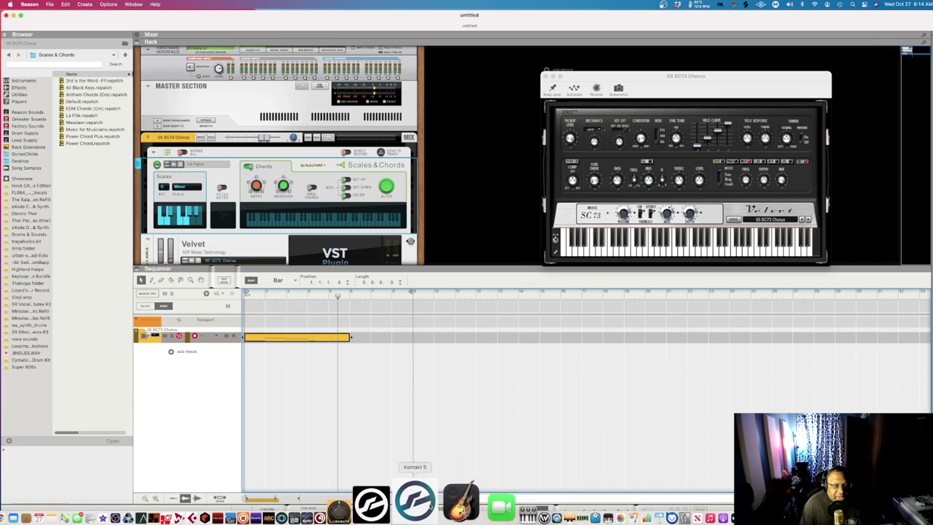
Step: Open the recorded clip on the 05 SC73 Chorus track to view its notes from bar 1
double_click(282, 338)
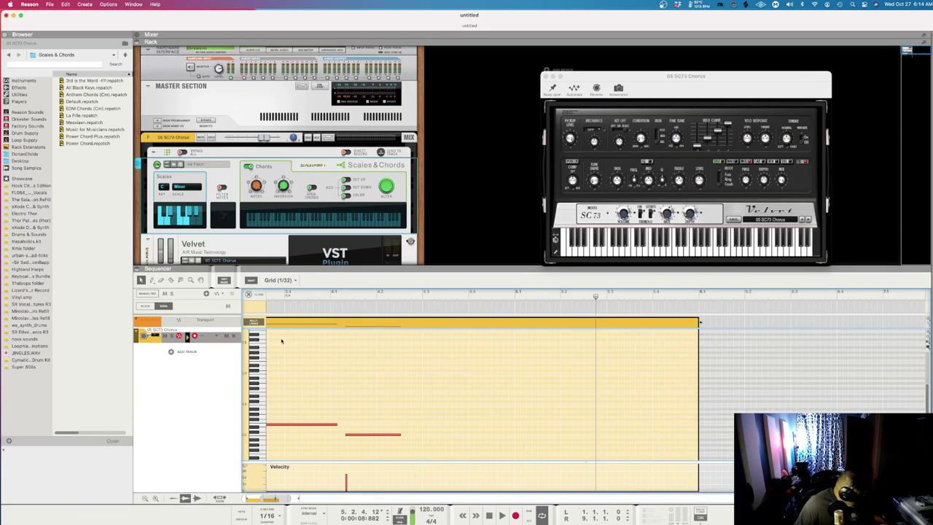
key(XF86AudioRaiseVolume)
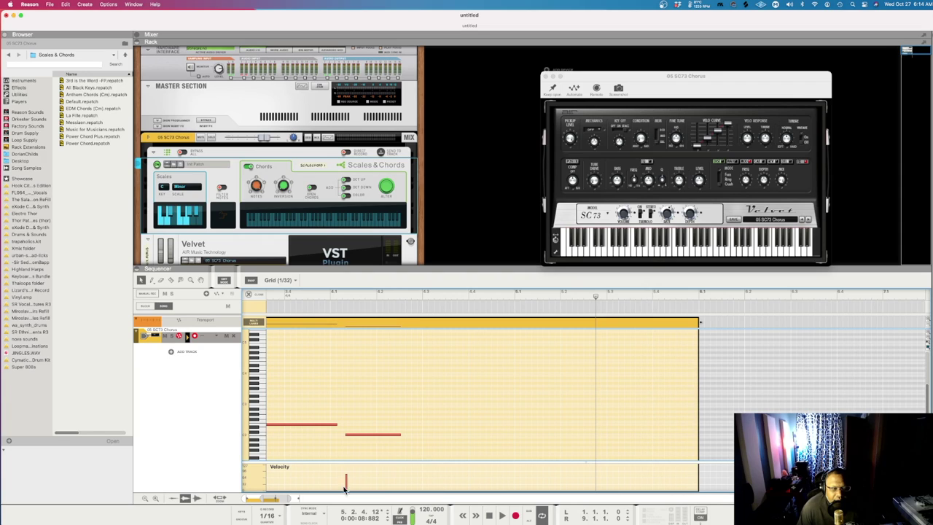
drag(286, 499, 275, 498)
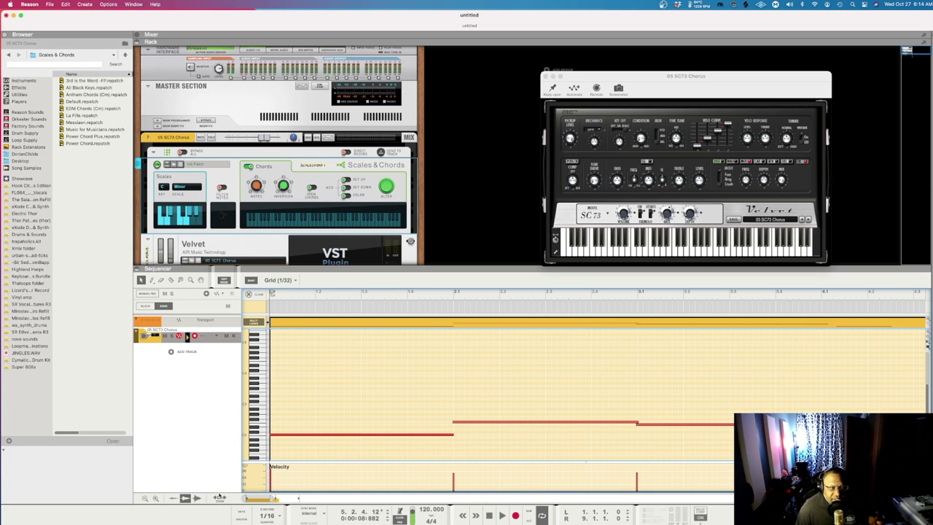
Step: Return the song position to the start and play back the recorded clip
key(space)
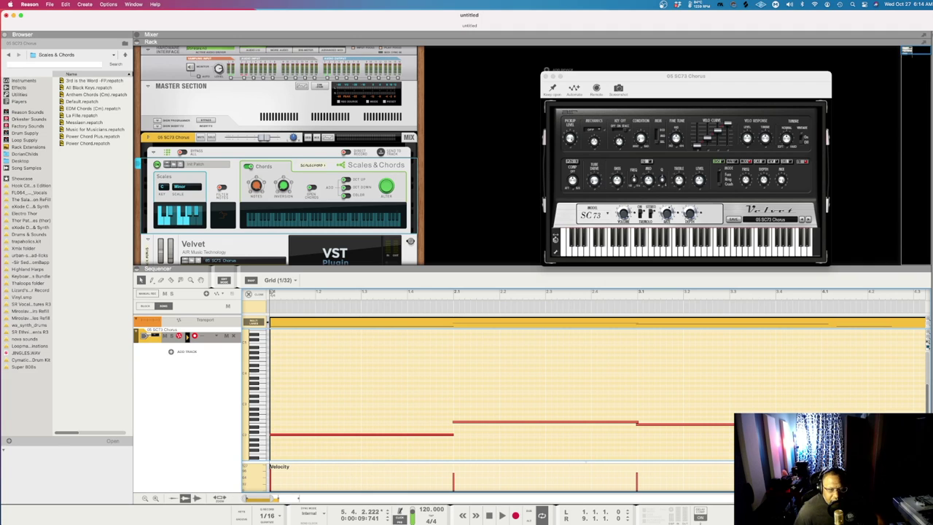
click(489, 515)
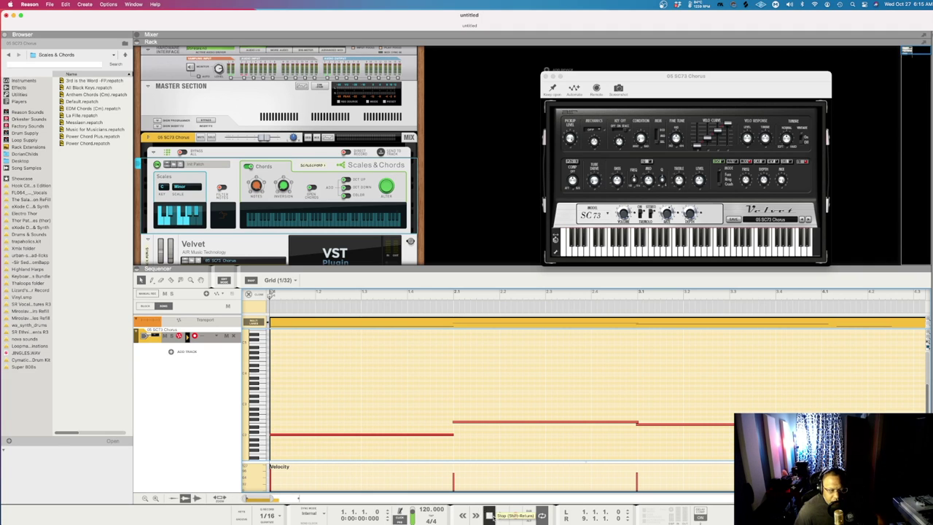
key(space)
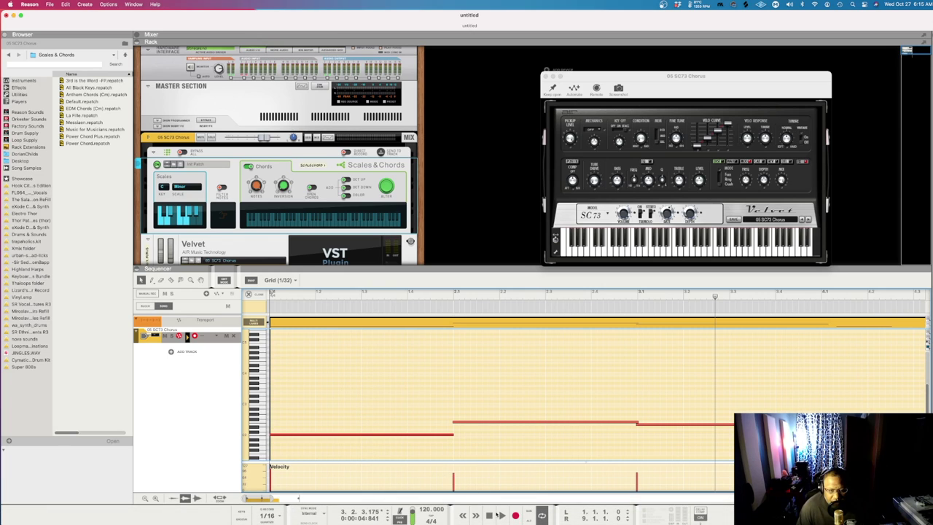
Step: Stop playback, leave the note editor and delete the 5-bar clip from the 05 SC73 Chorus track
click(488, 515)
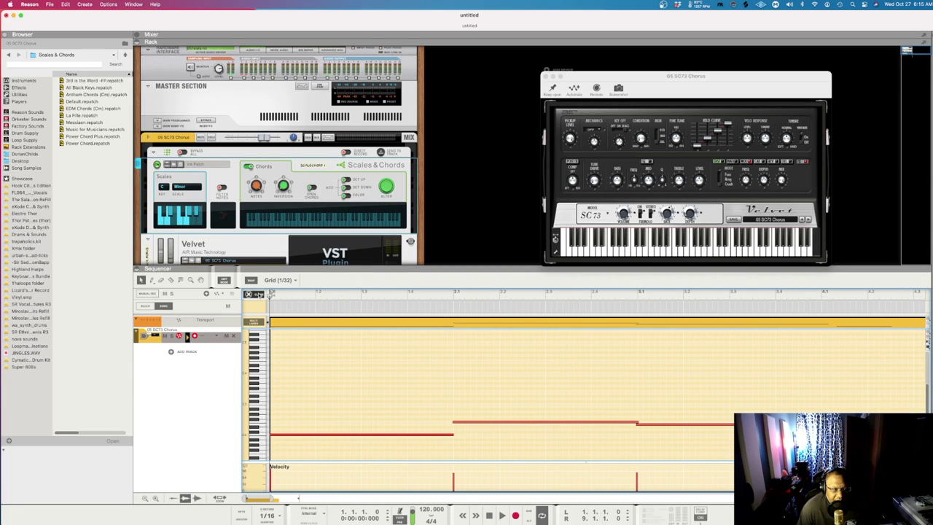
click(258, 296)
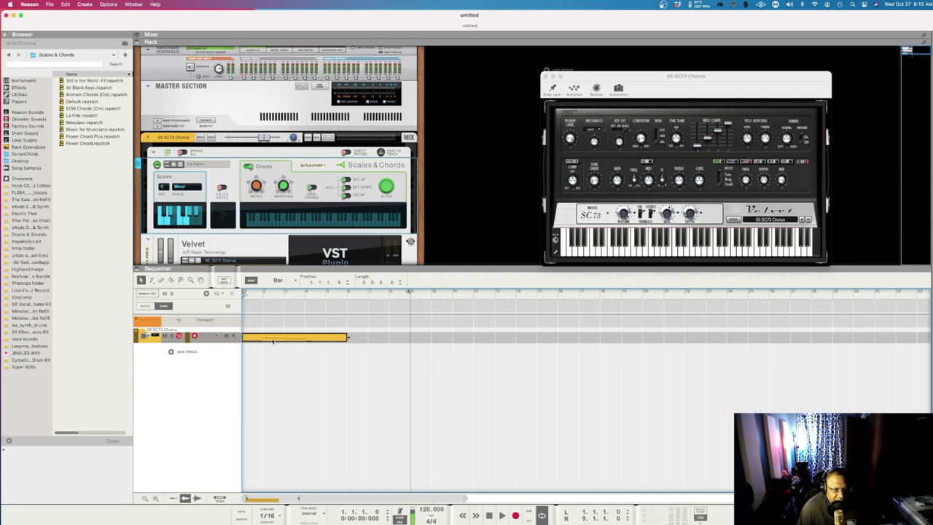
key(Delete)
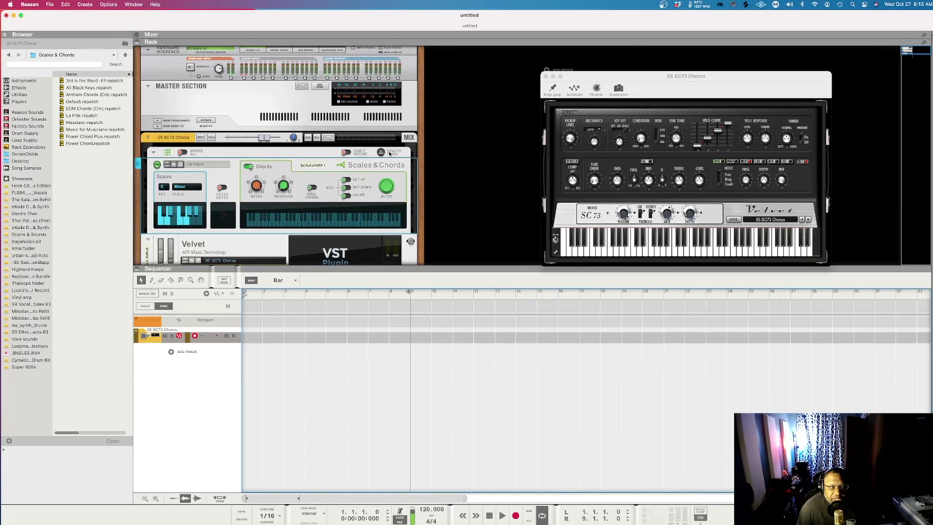
Step: Close the Velvet instrument window and send the Scales & Chords output to the track as notes
key(super+w)
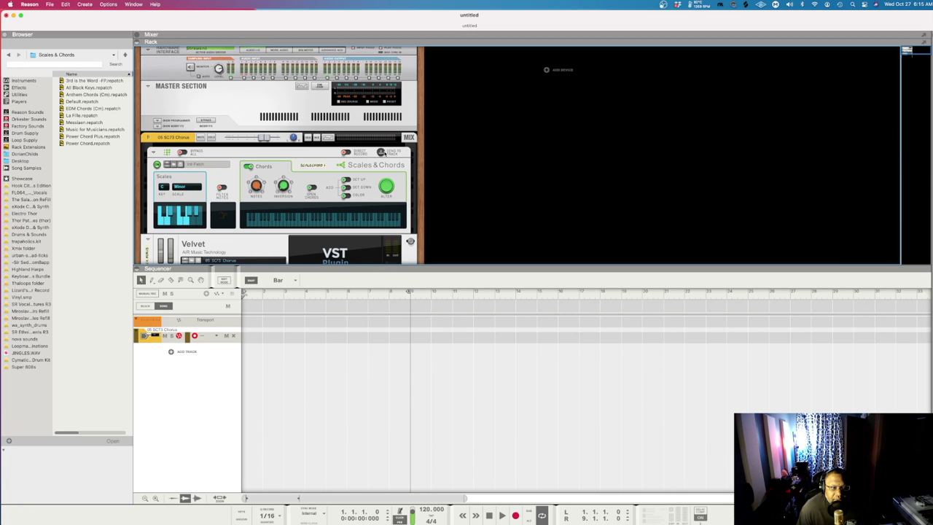
click(391, 154)
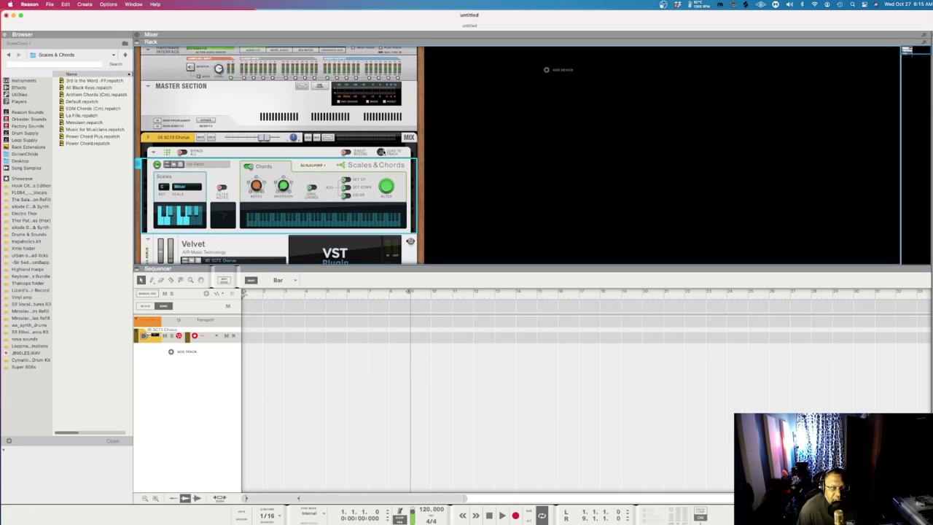
click(393, 152)
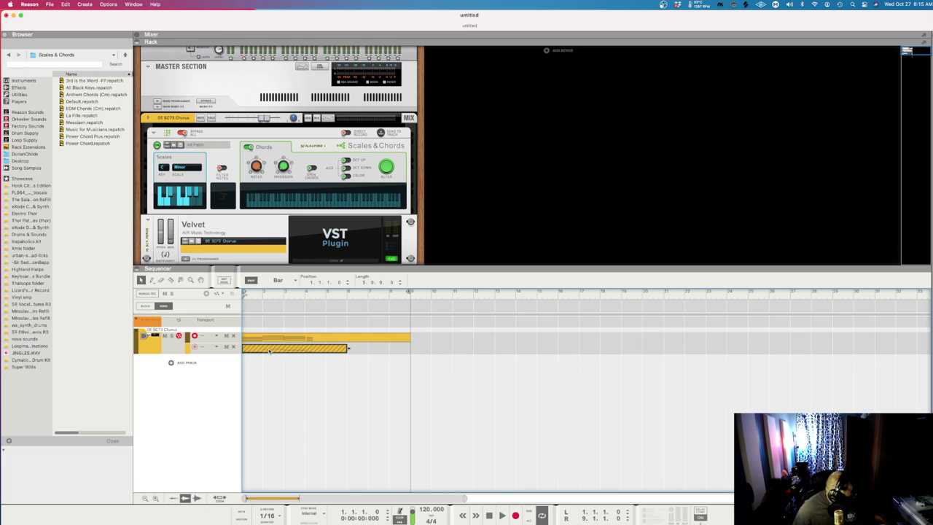
Step: Delete the muted 5-bar original clip and open the 8-bar chord clip to view its notes
key(BackSpace)
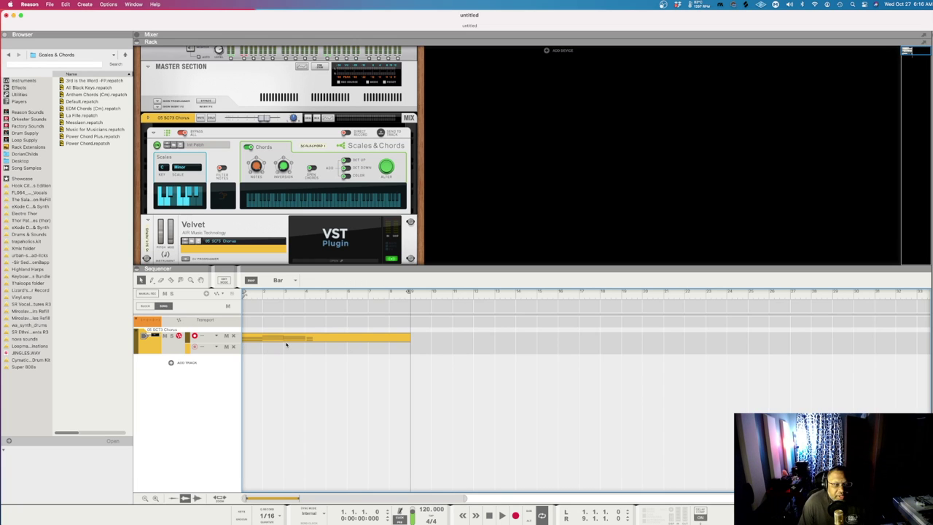
double_click(285, 340)
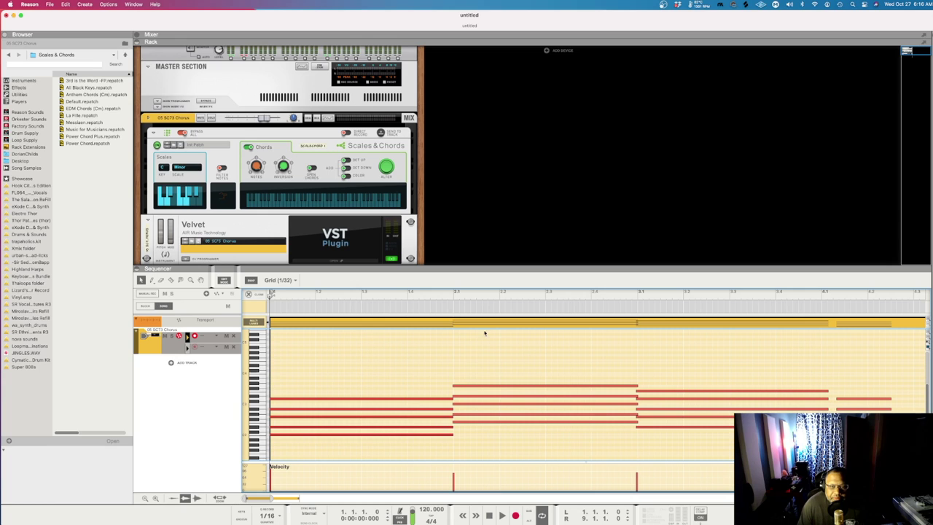
Step: Close the note editor and delete the 8-bar chord clip from the first note lane
click(251, 281)
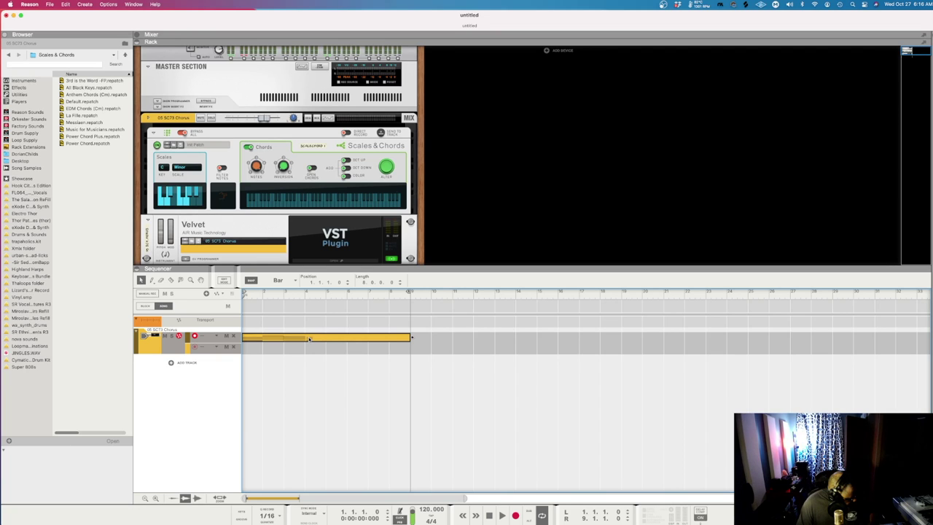
key(Delete)
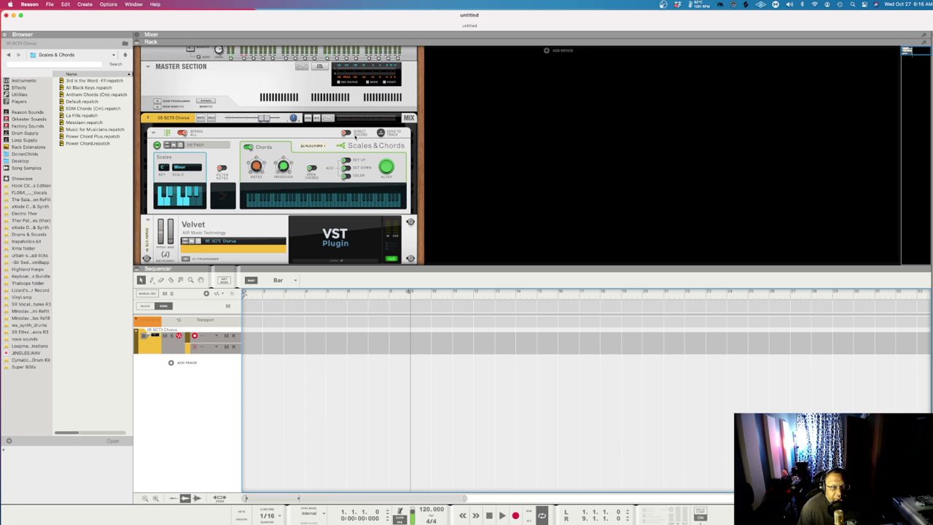
Step: Turn on Direct Record for the Scales & Chords player and record a clip about 3 bars long on the first note lane
click(346, 133)
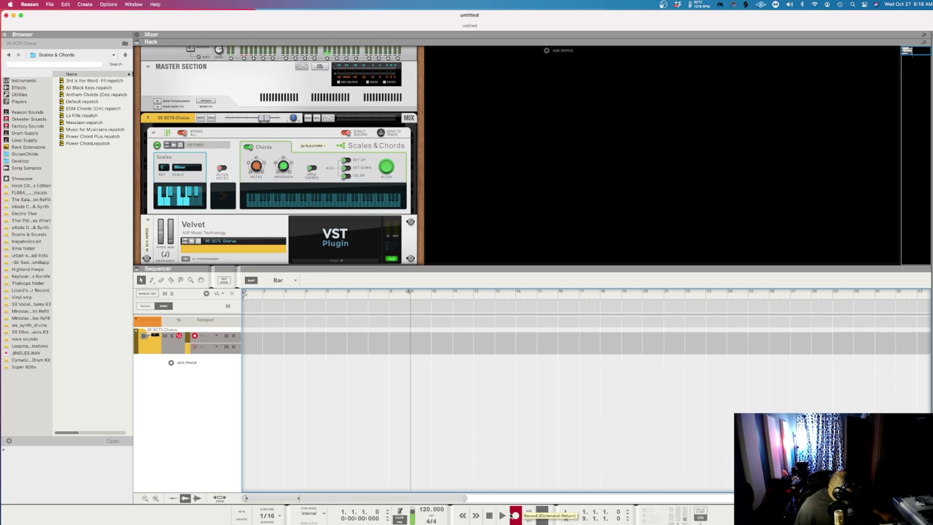
click(512, 514)
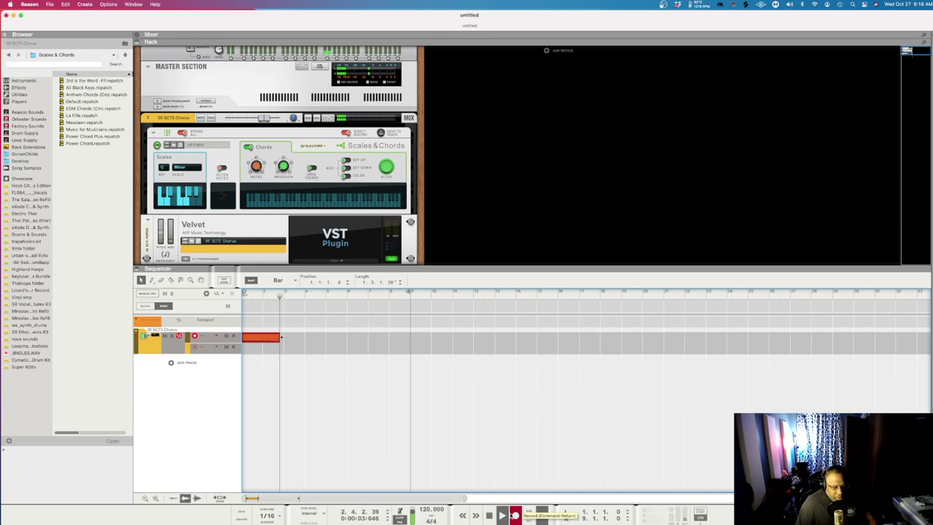
click(512, 515)
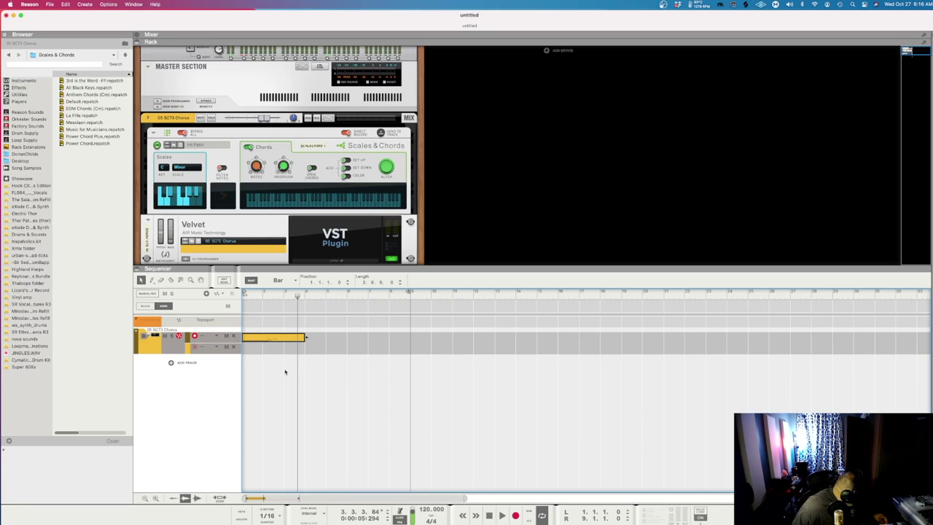
Step: Delete the 3-bar clip and record-enable the second note lane of the 05 SC73 Chorus track
key(BackSpace)
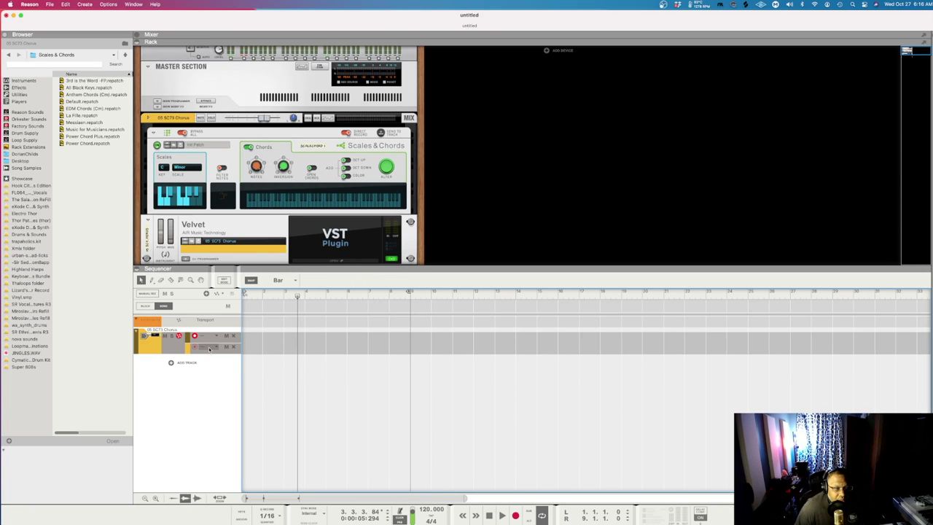
click(214, 353)
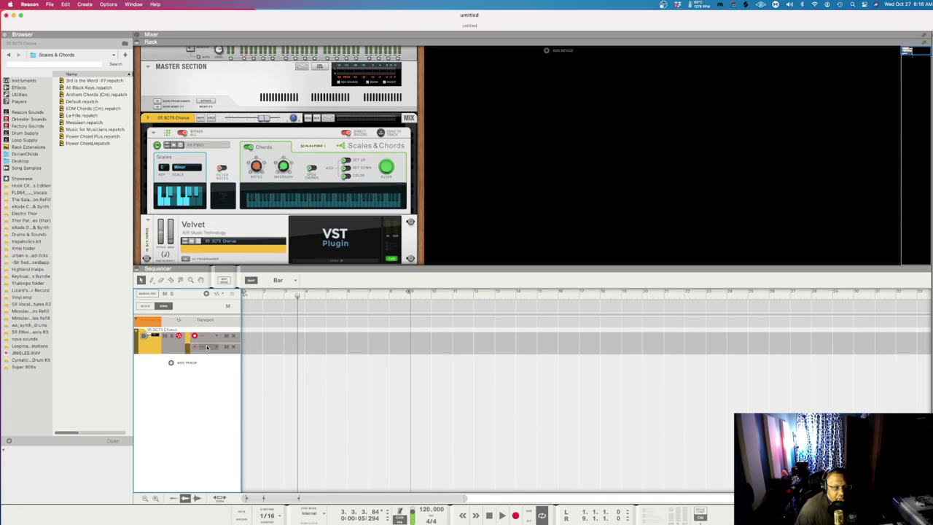
click(195, 347)
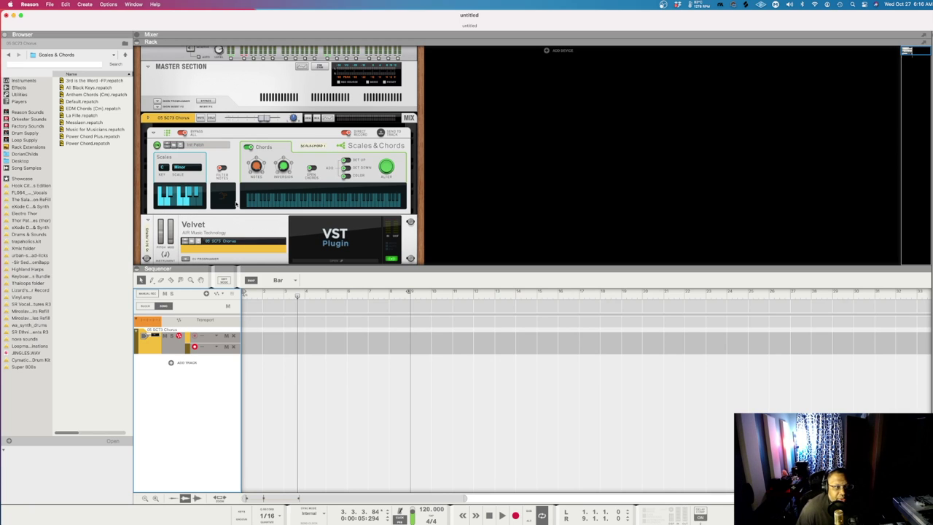
click(251, 150)
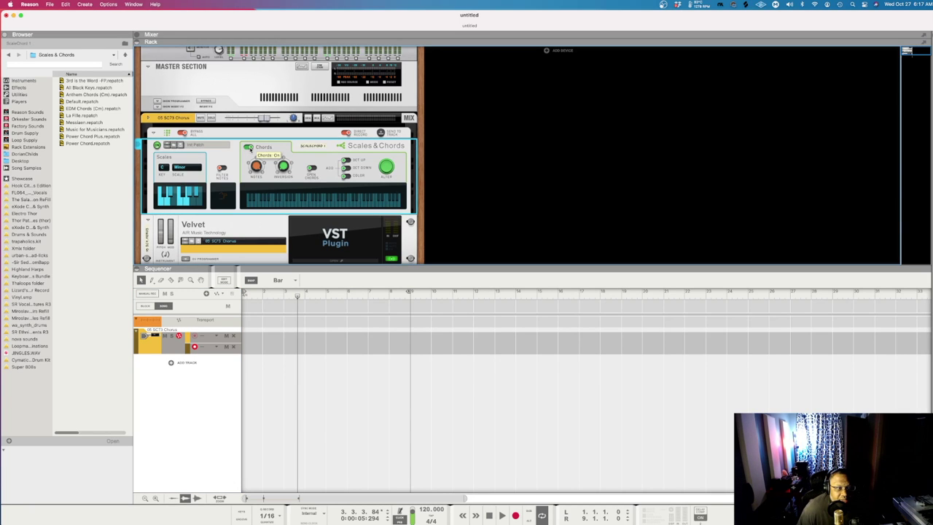
scroll(348, 210, down, 3)
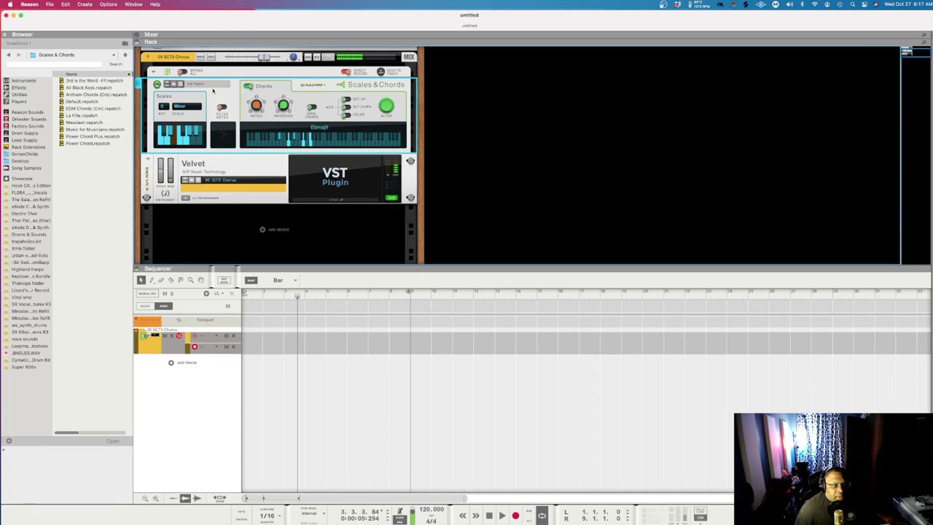
scroll(257, 149, up, 1)
scroll(257, 150, up, 2)
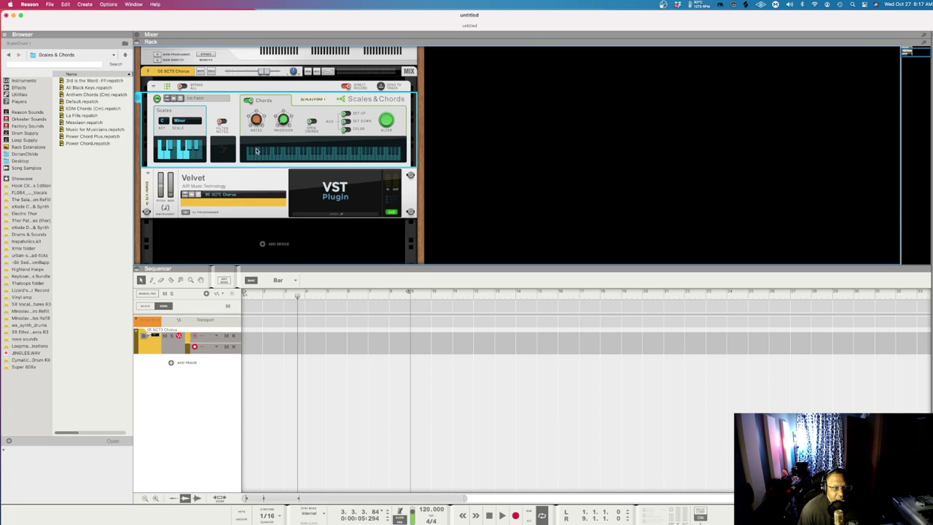
scroll(279, 197, up, 1)
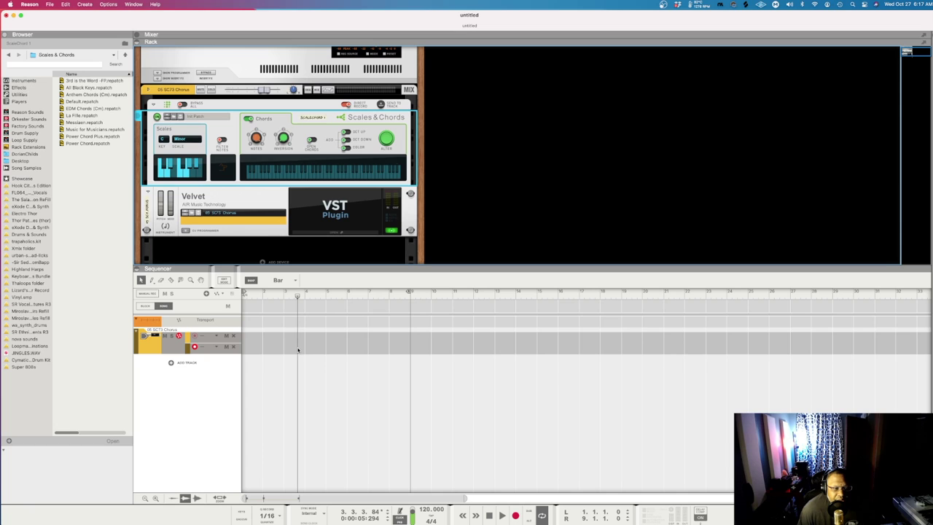
Step: Return the song position to bar 1 and record an 8-bar clip of chords on the second note lane
drag(297, 295, 243, 318)
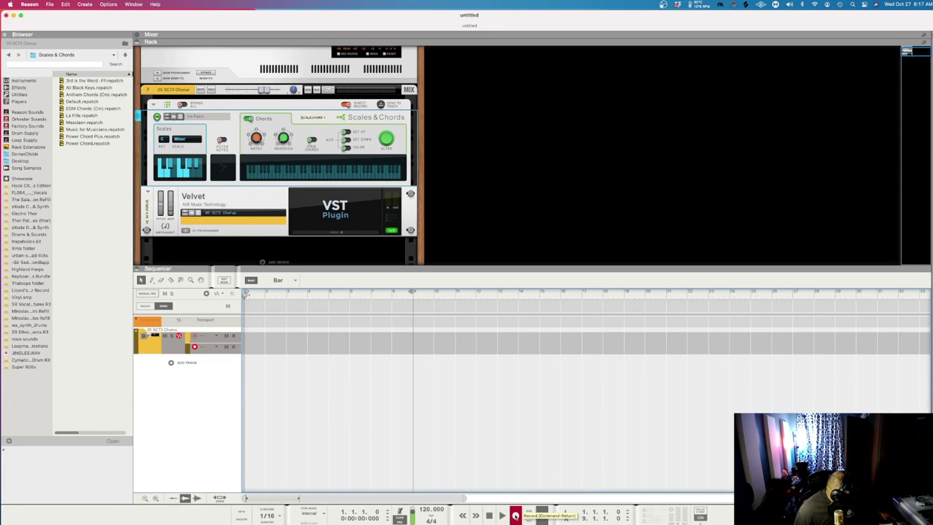
click(515, 516)
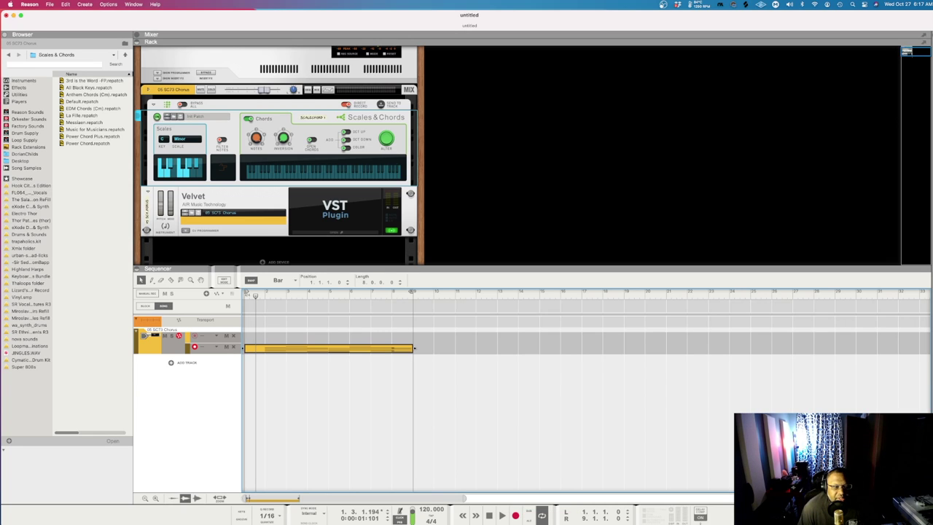
Step: Open the directly recorded clip on the second note lane and examine its chord notes through to the end
double_click(339, 350)
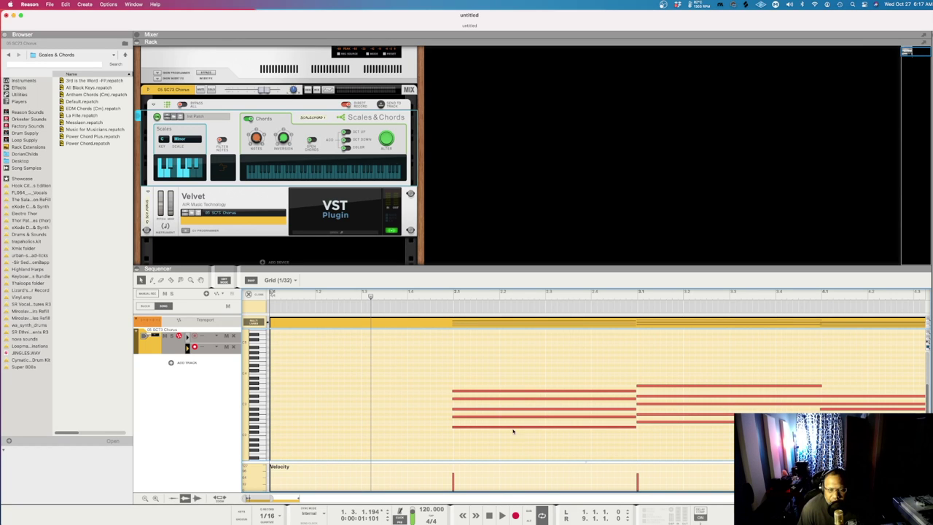
drag(268, 497, 275, 498)
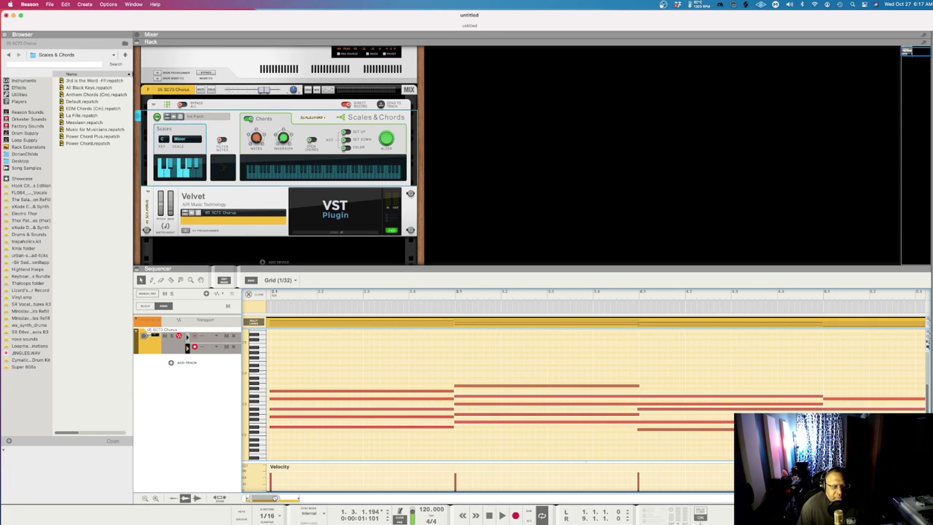
drag(275, 498, 276, 498)
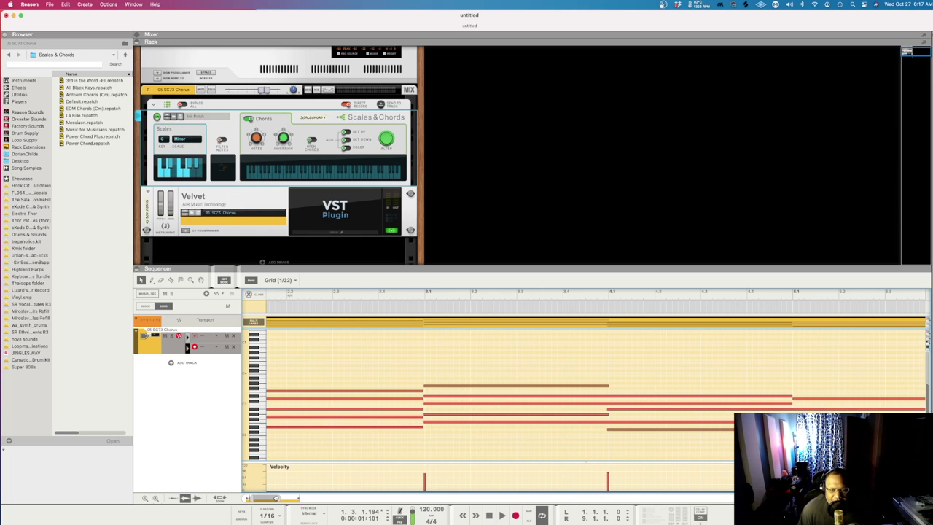
drag(276, 498, 305, 498)
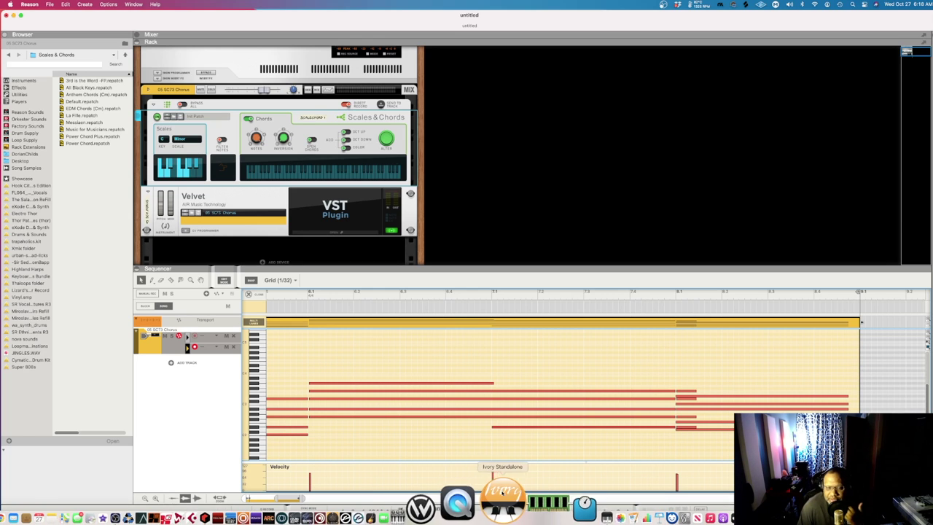
click(493, 515)
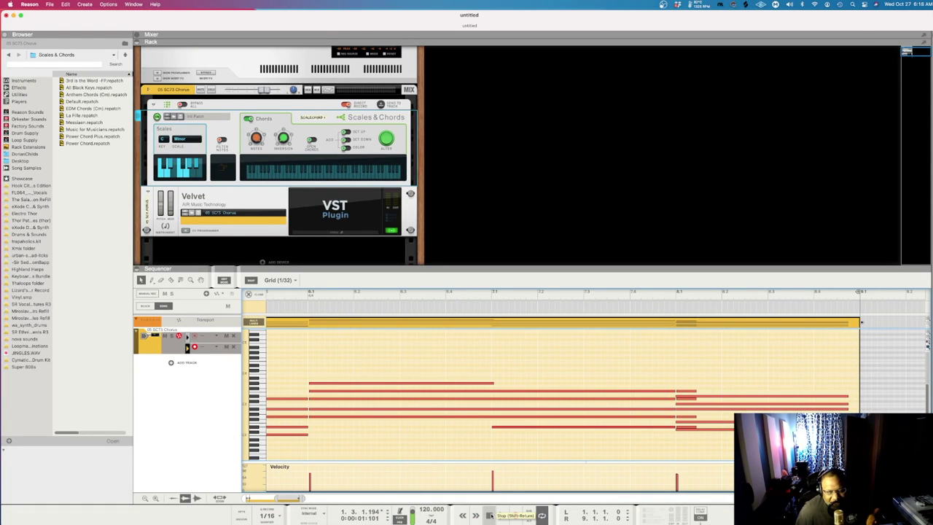
Step: Leave the note editor and delete the 8-bar clip from the second note lane
key(shift+Tab)
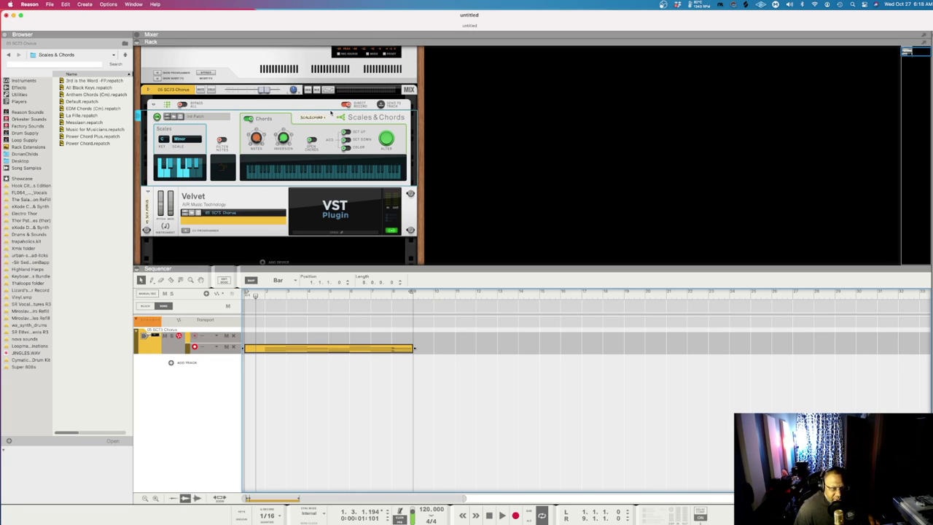
key(Delete)
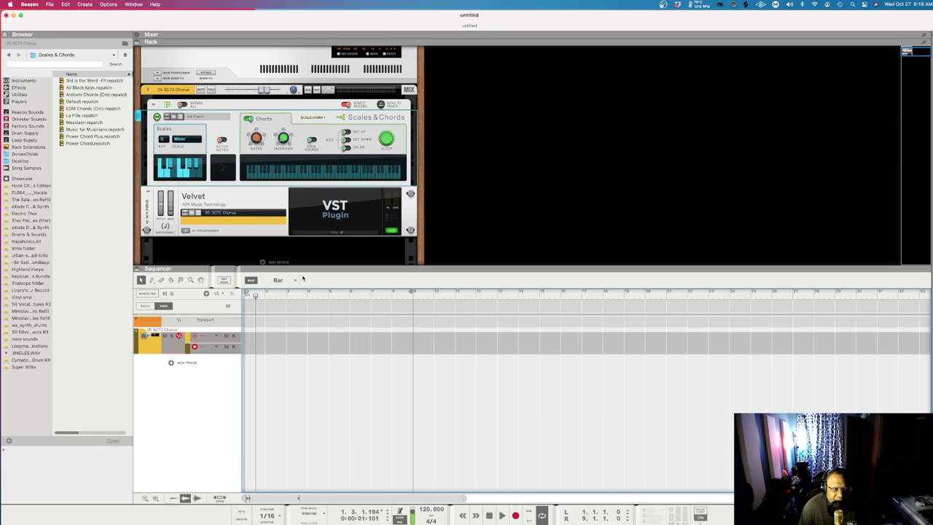
Step: Turn off Direct Record and record an 8-bar clip from bar 1 on the second note lane
click(254, 295)
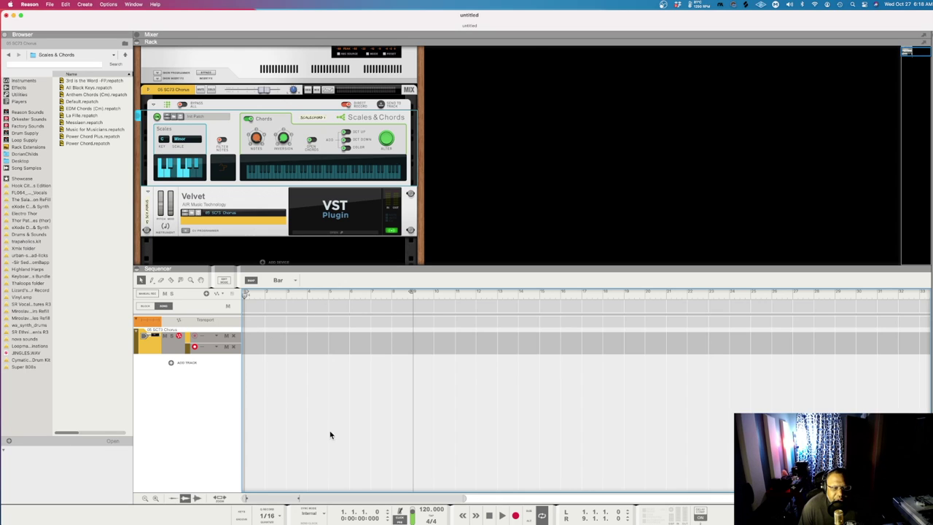
click(347, 105)
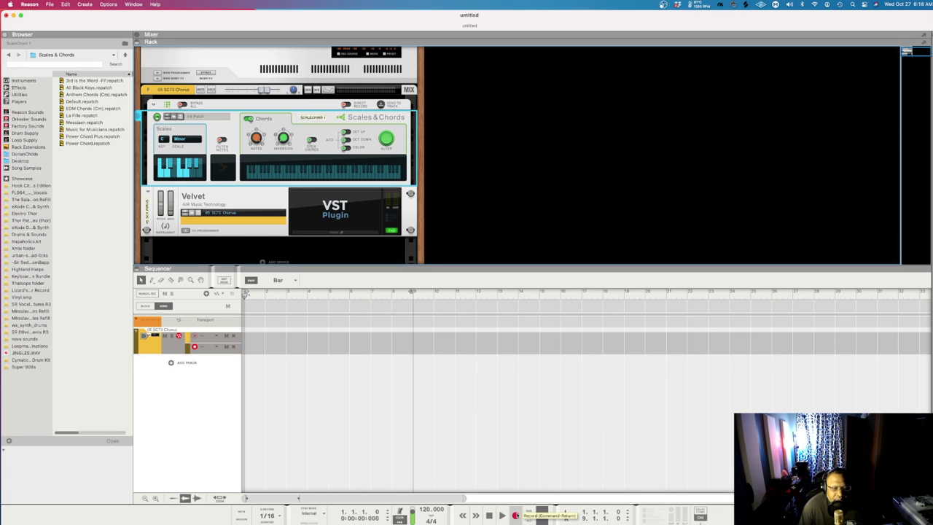
click(515, 515)
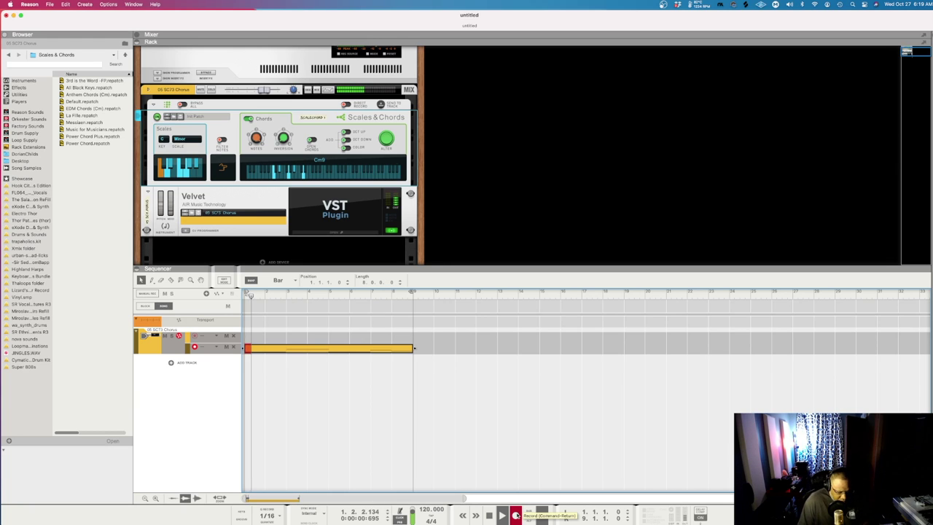
key(space)
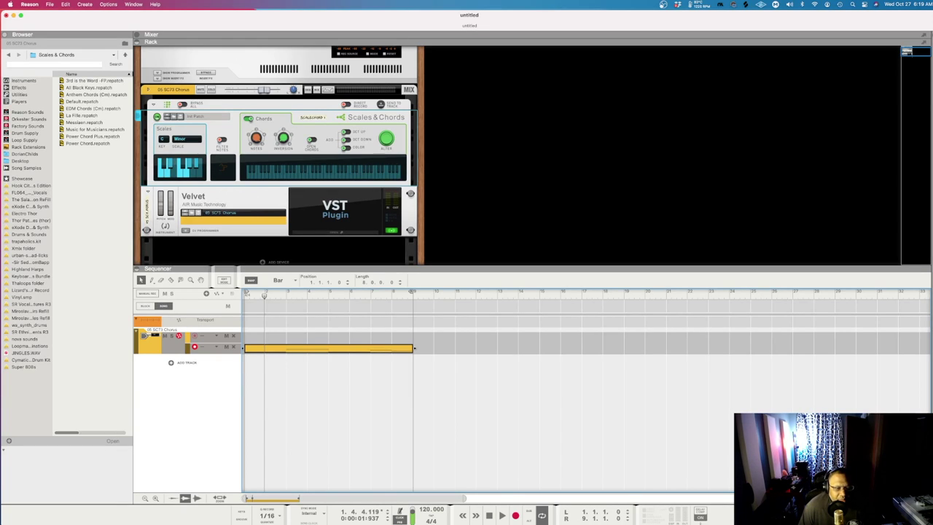
Step: Send the 8-bar recording's generated chords from the Scales & Chords player to the track
click(399, 518)
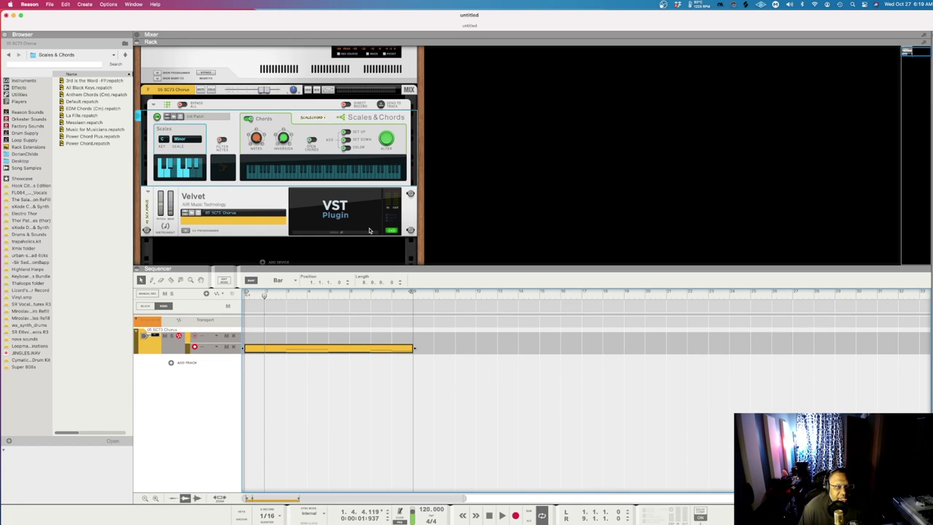
click(380, 104)
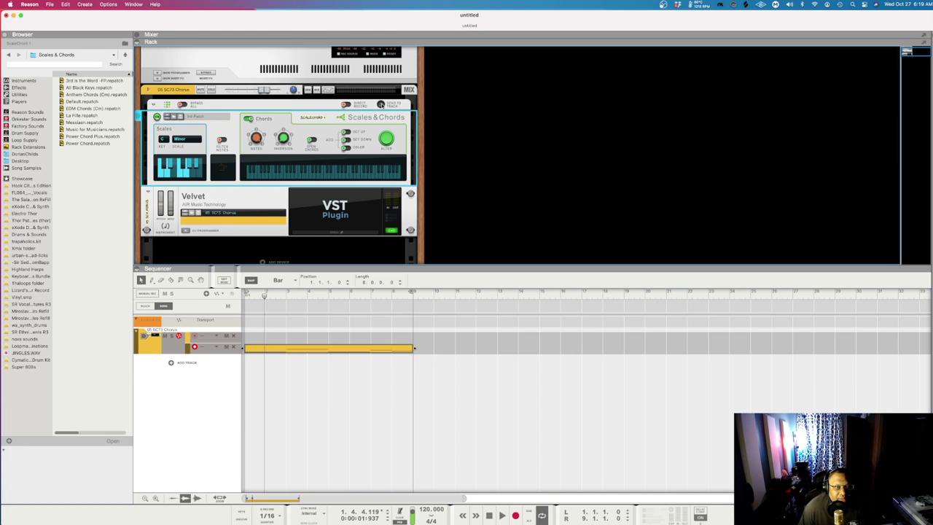
click(380, 104)
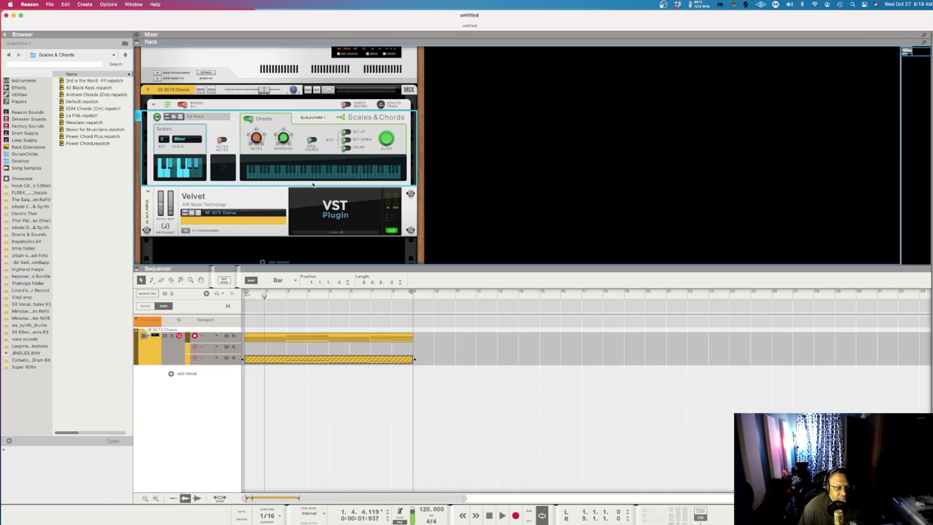
Step: Delete the muted original clip and remove the two empty note lanes beneath the generated chord clip
click(259, 360)
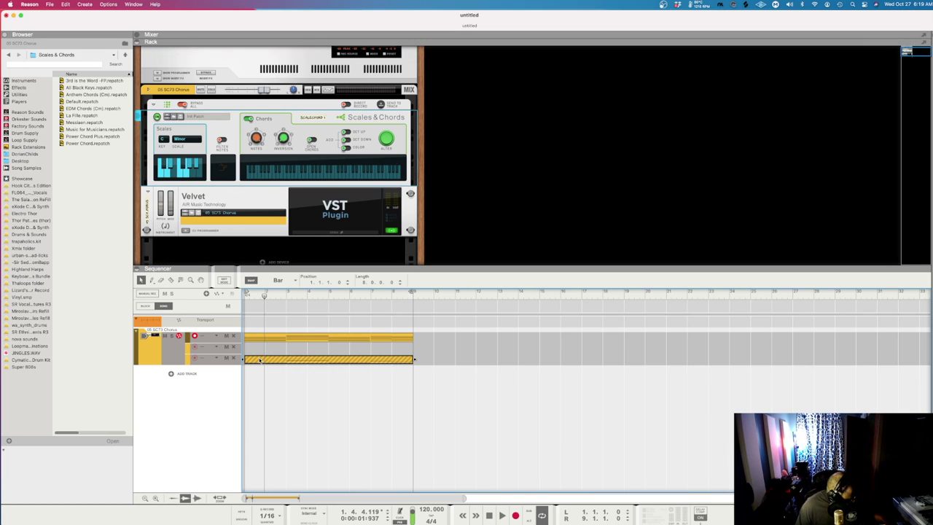
key(Delete)
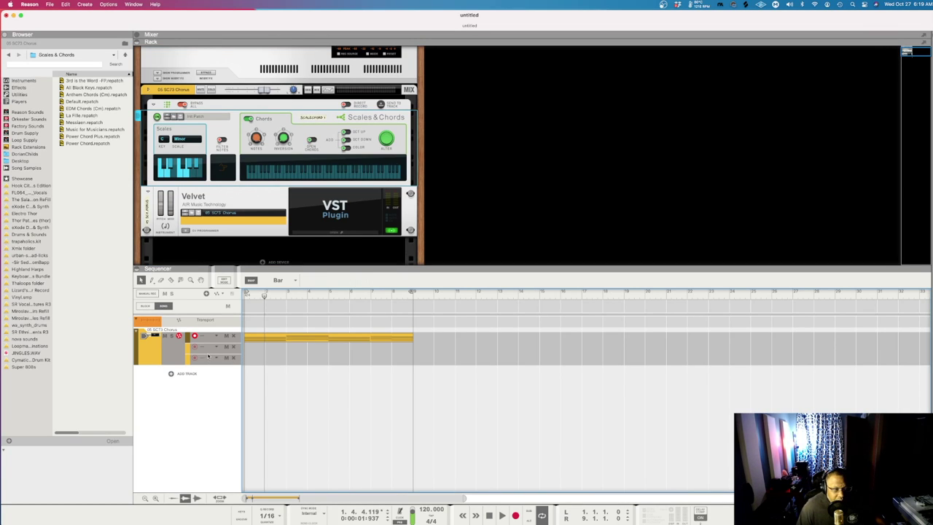
click(234, 357)
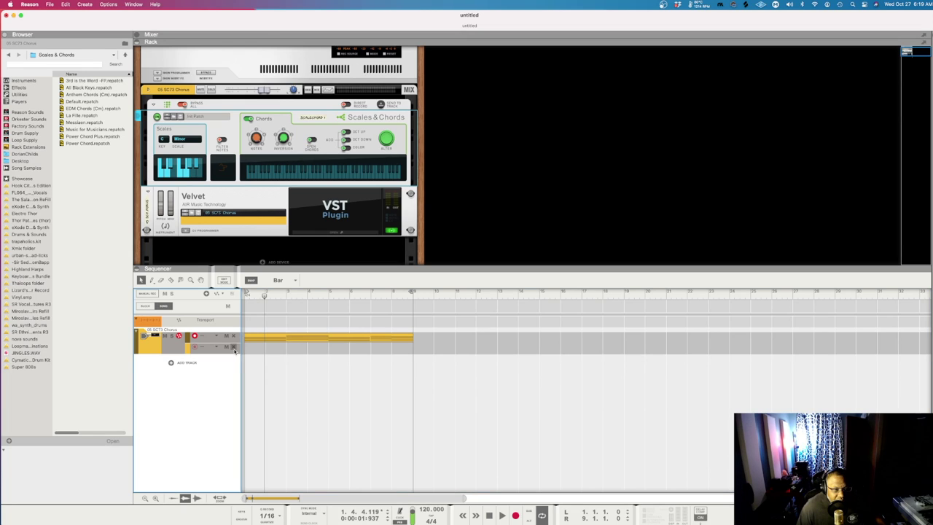
click(234, 348)
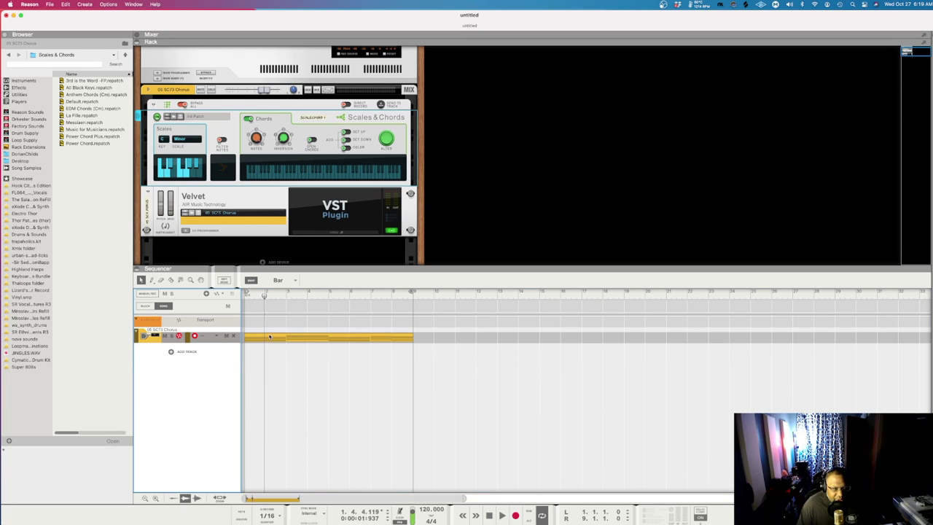
Step: Play the generated chord clip from bar 1 to hear the chords, and stop playback
click(244, 295)
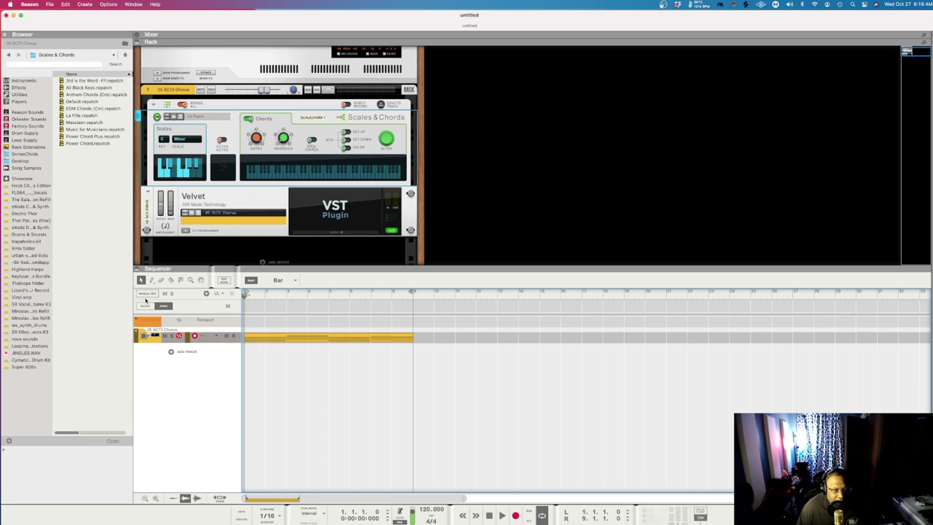
click(501, 515)
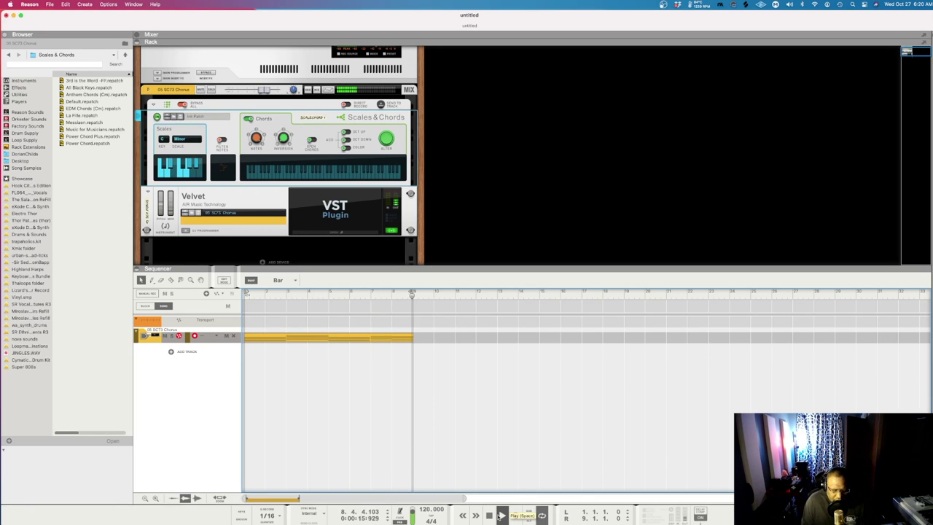
click(500, 516)
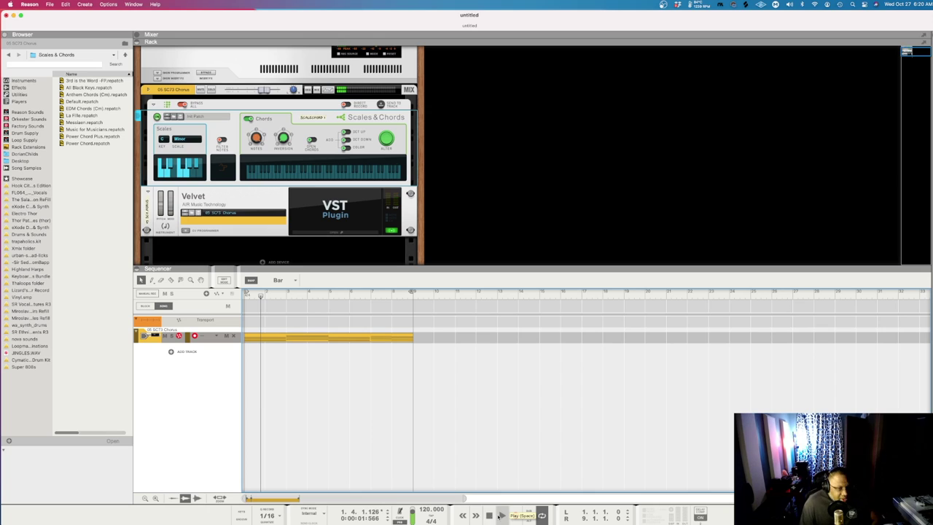
Step: Open the generated chord clip for note editing and move the first chord's top note up to D4
double_click(299, 337)
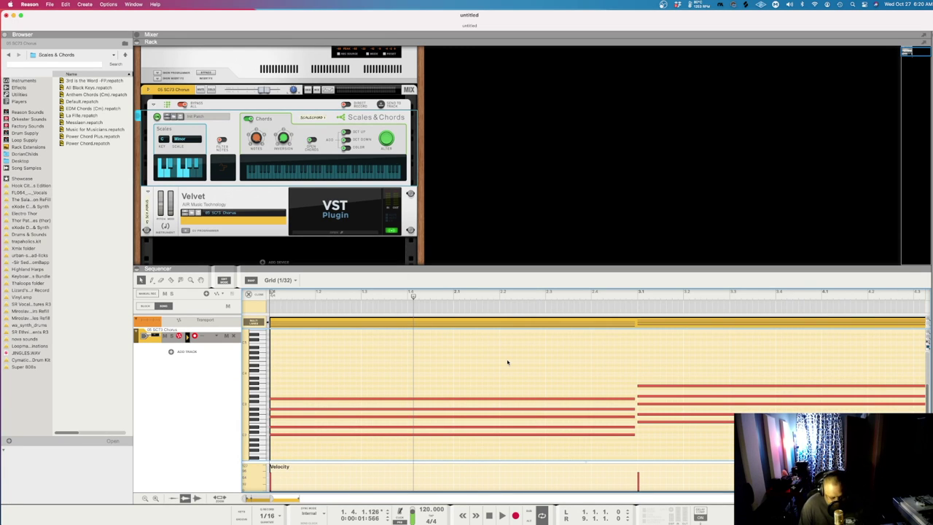
scroll(509, 362, down, 6)
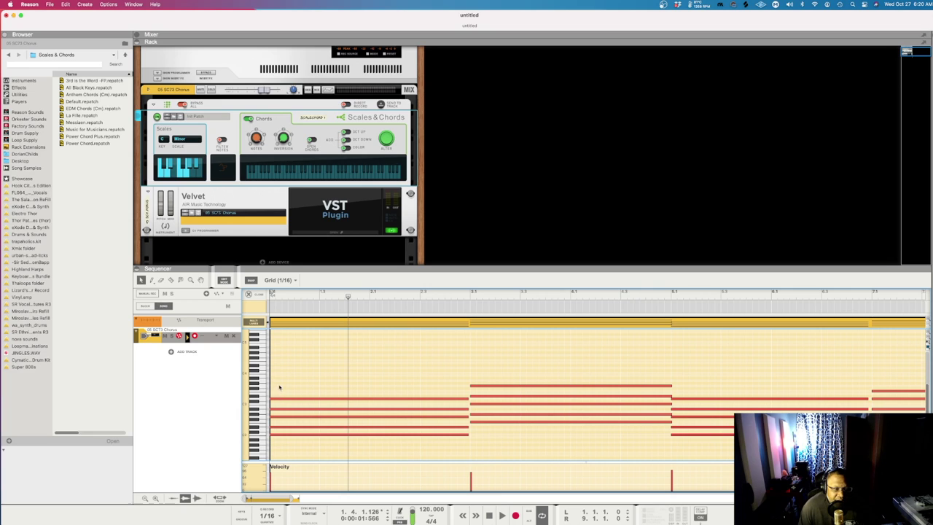
drag(275, 399, 277, 369)
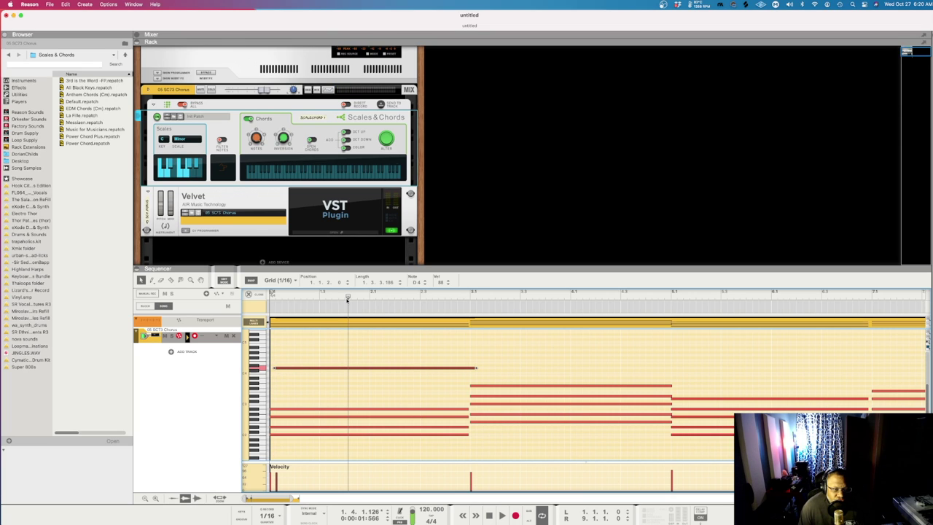
Step: Play back the altered first chord from bar 1 and stop
key(Home)
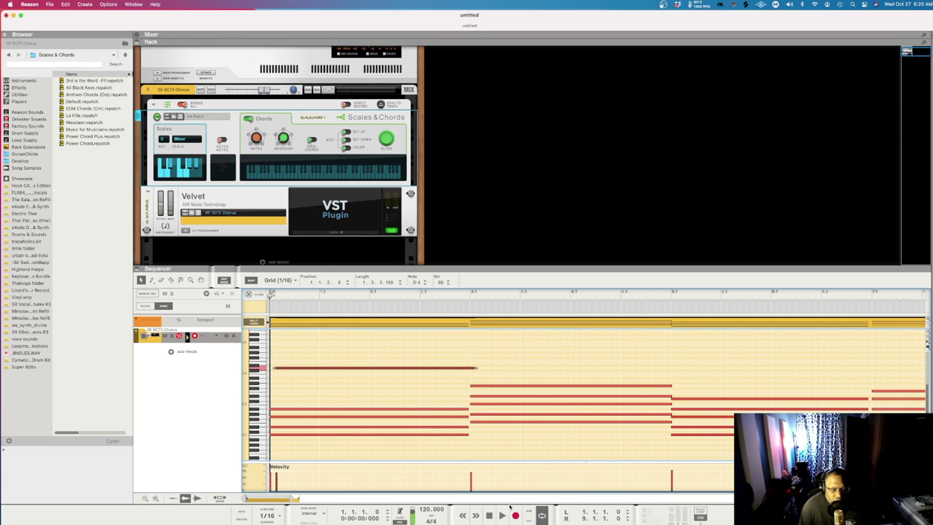
click(502, 514)
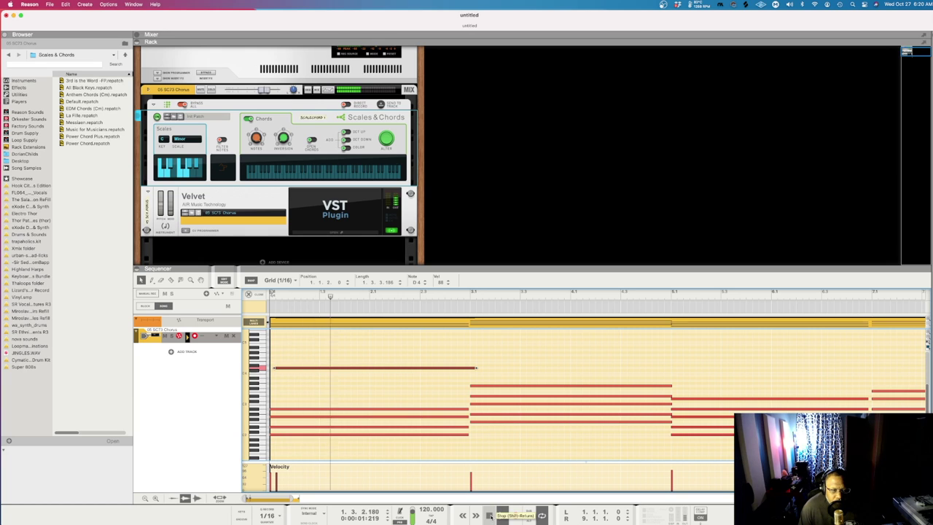
click(489, 514)
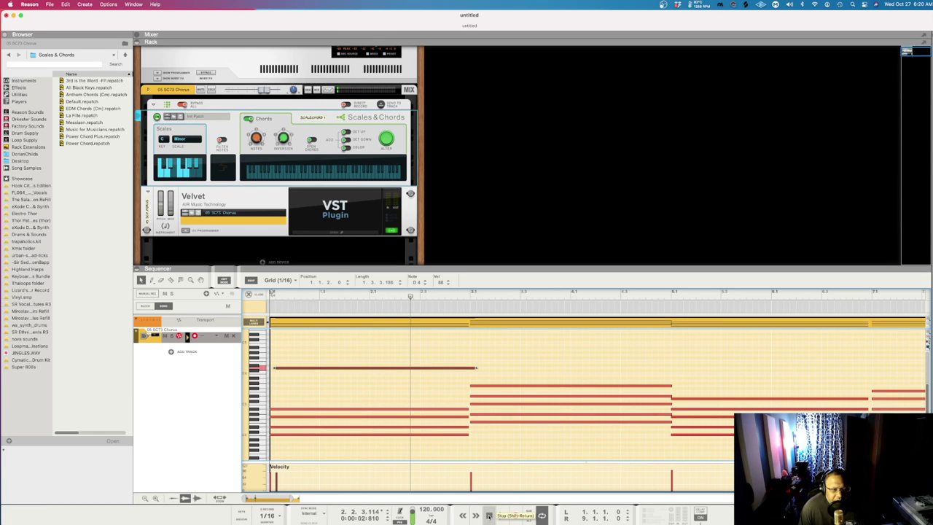
Step: Shift the raised D4 note earlier to align with the start of the first chord, and audition the result
click(434, 369)
drag(434, 368, 429, 368)
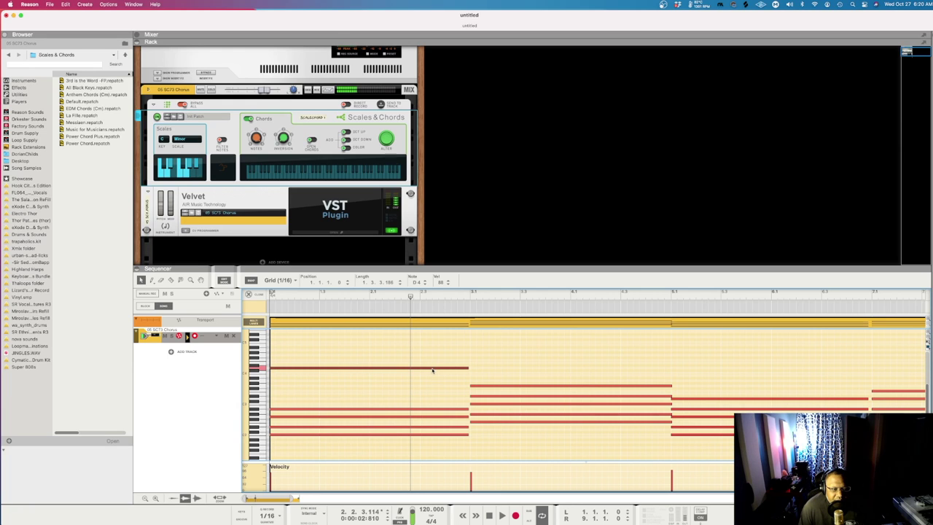
click(493, 516)
click(497, 516)
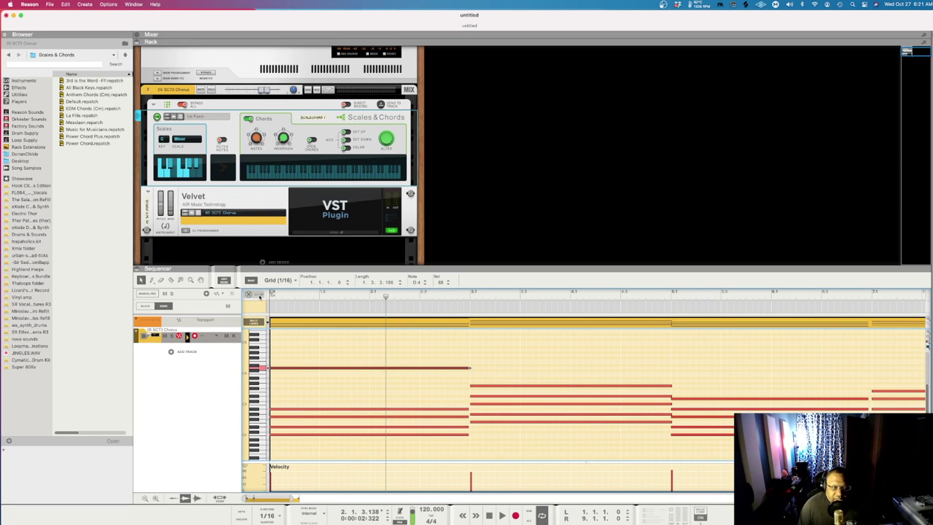
Step: Leave the note editor and return the song position to bar 1
key(super+e)
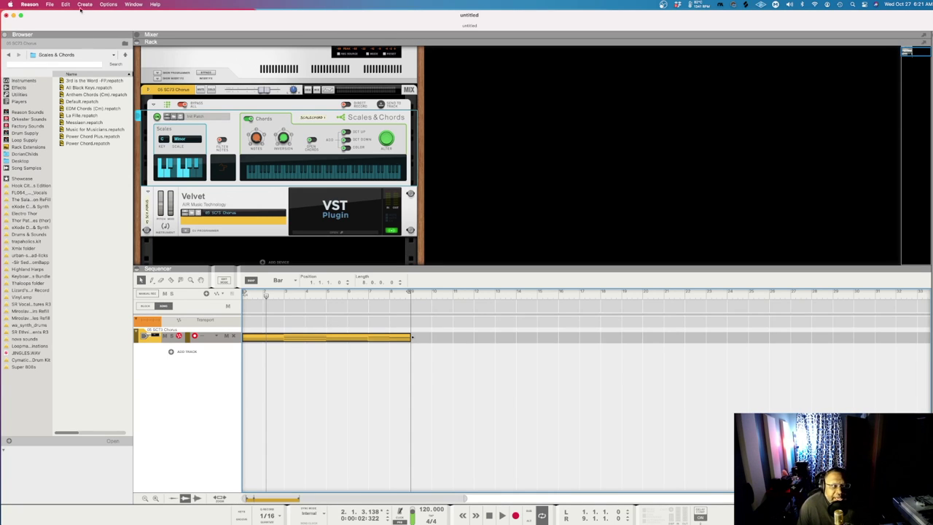
click(49, 5)
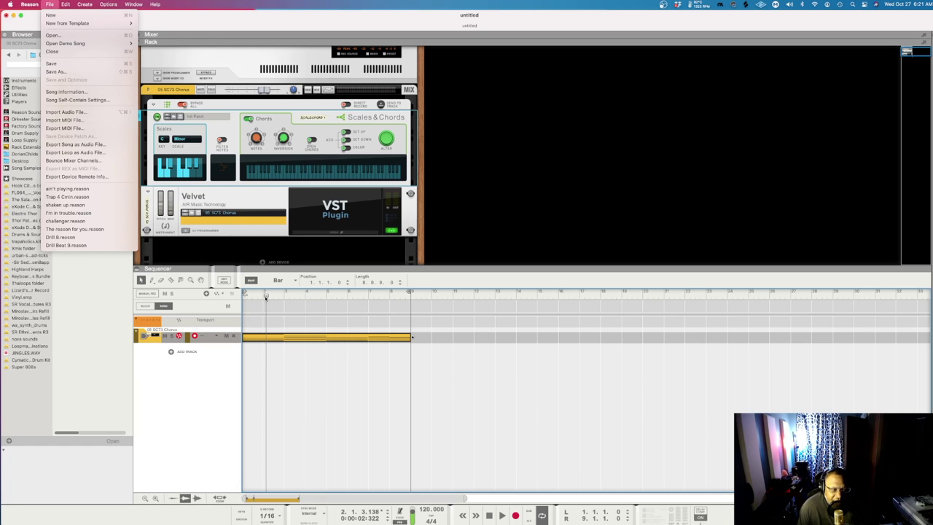
click(261, 299)
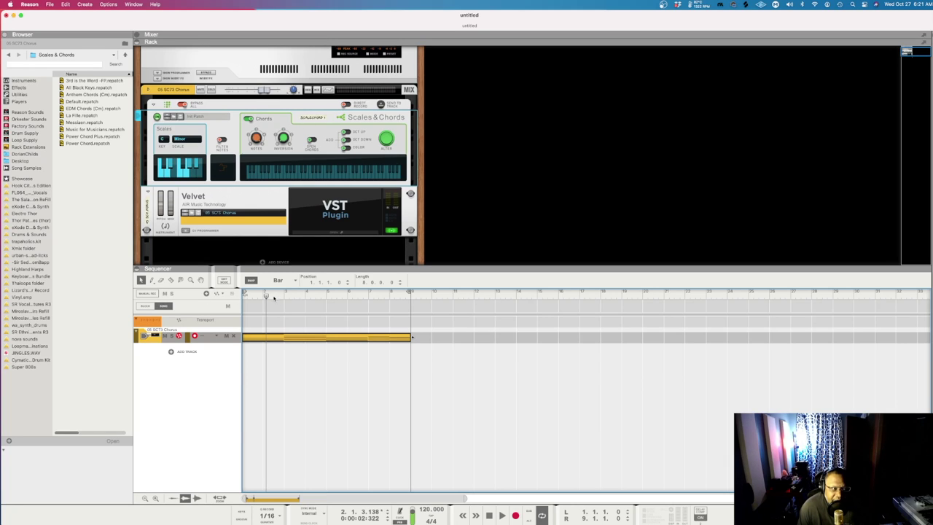
click(246, 293)
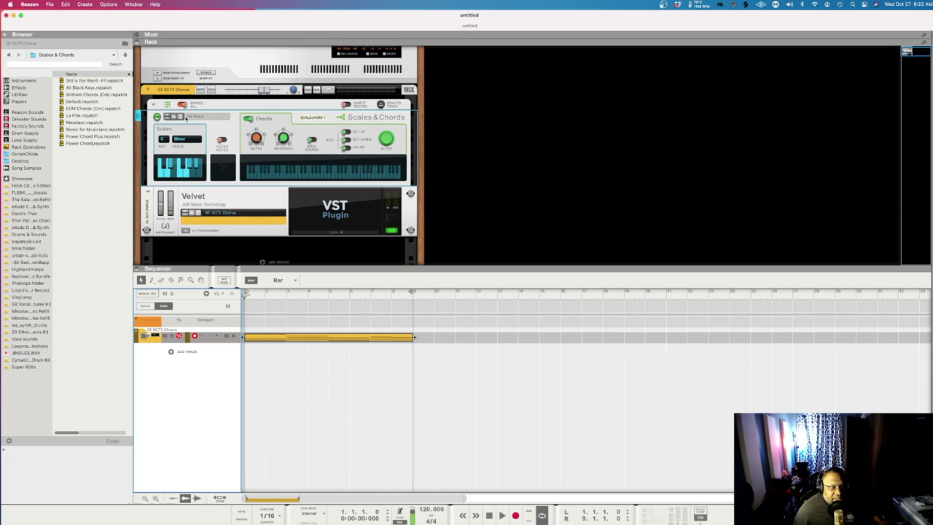
Step: Turn off Bypass All for the players so that Scales & Chords is active again
click(184, 106)
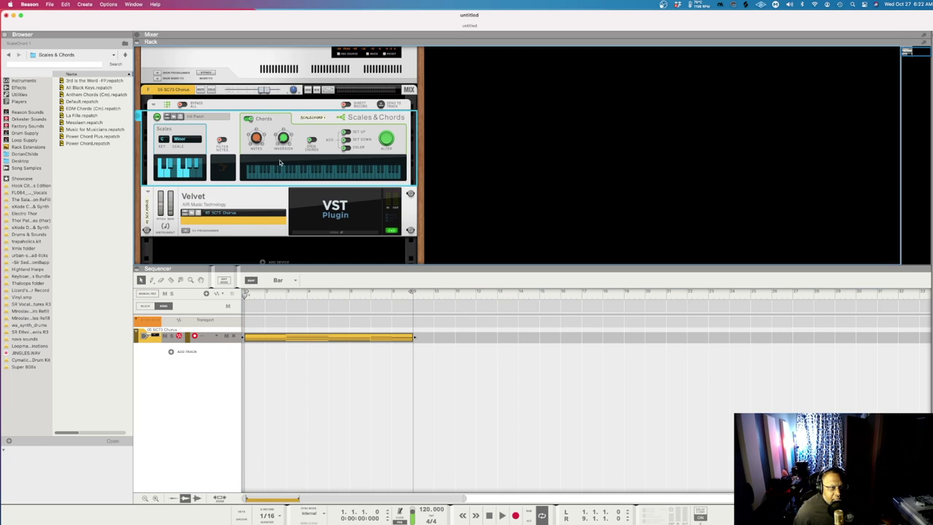
drag(280, 173, 324, 168)
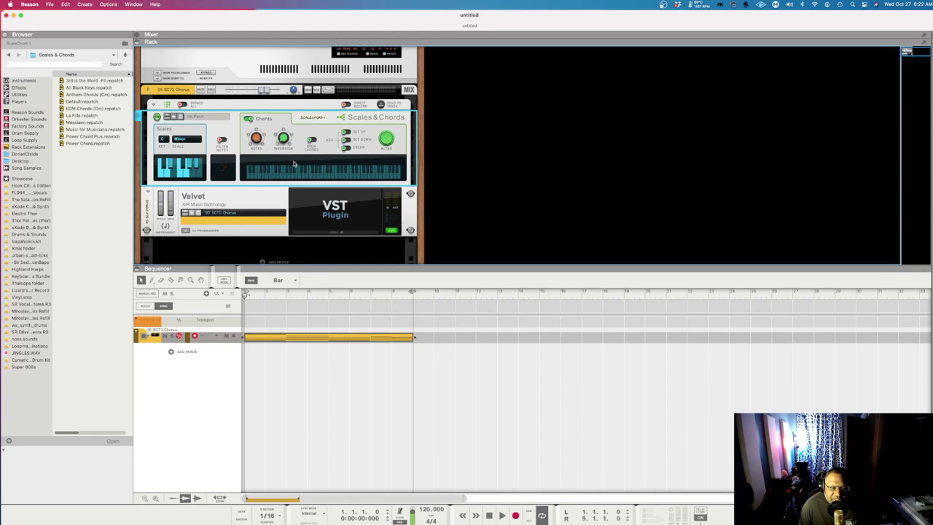